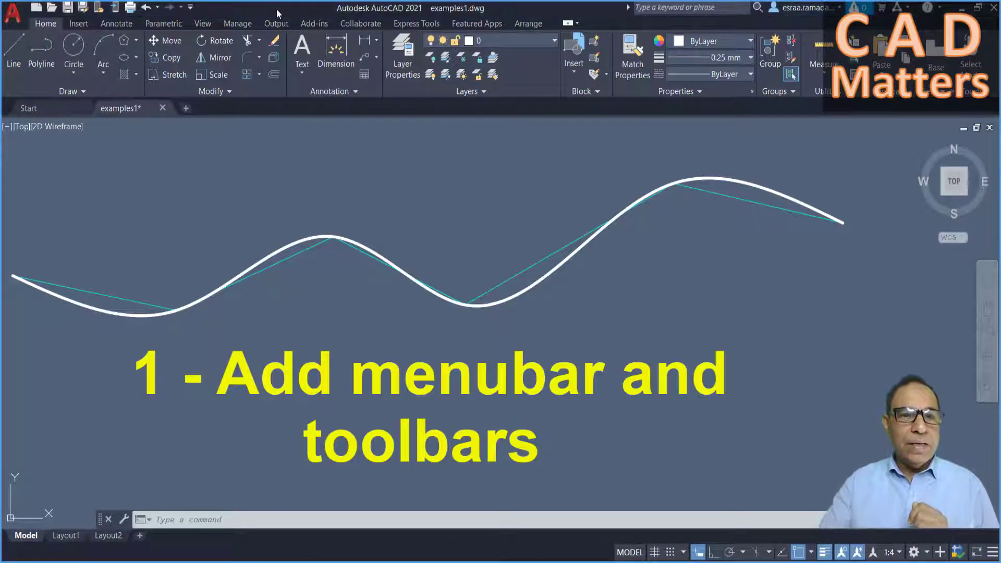
# - Show the classic menu bar and turn on the Draw and Modify toolbars
pyautogui.click(232, 10)
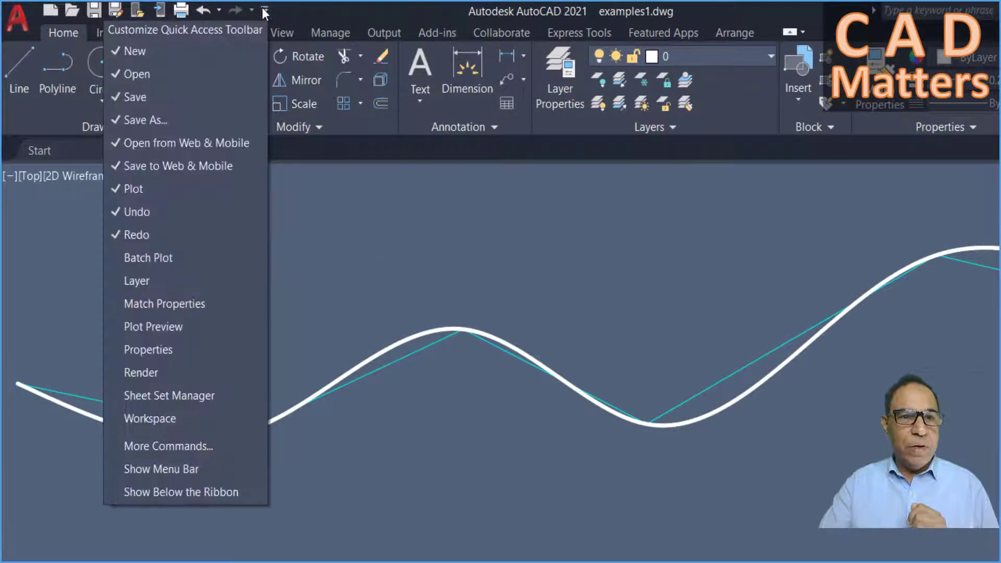
pyautogui.click(186, 470)
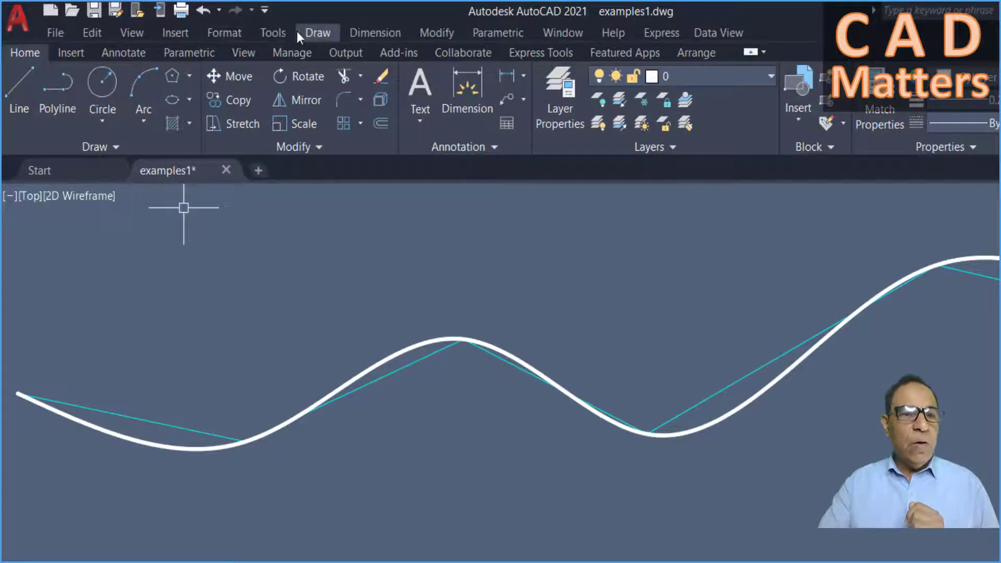
pyautogui.click(272, 34)
pyautogui.moveTo(305, 95)
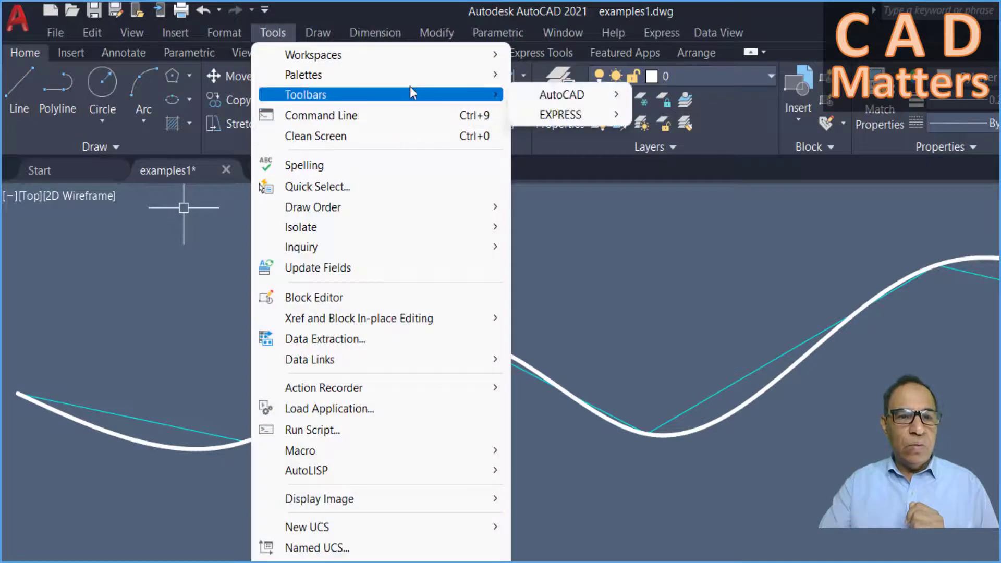
pyautogui.moveTo(562, 95)
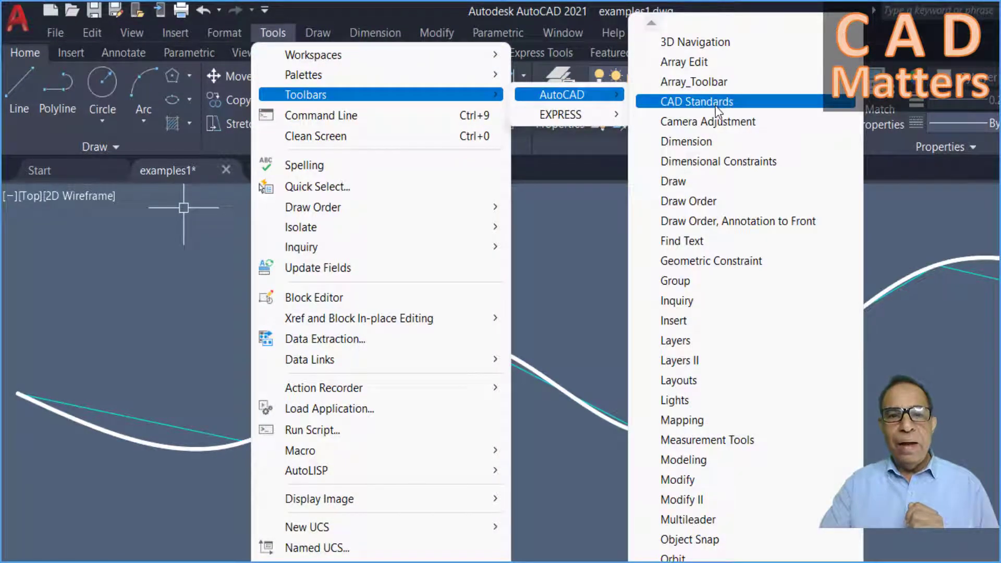
pyautogui.click(678, 182)
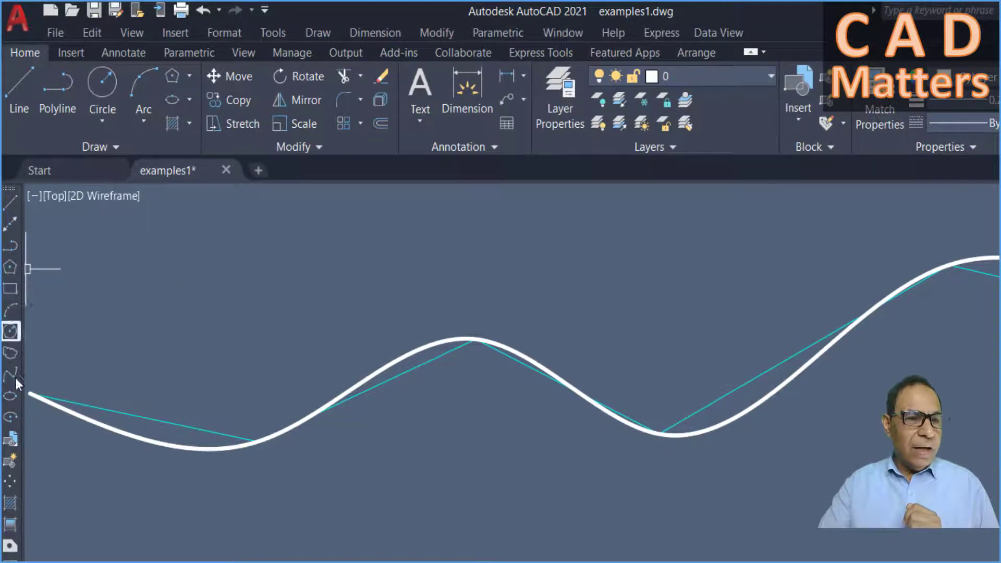
pyautogui.rightClick(12, 334)
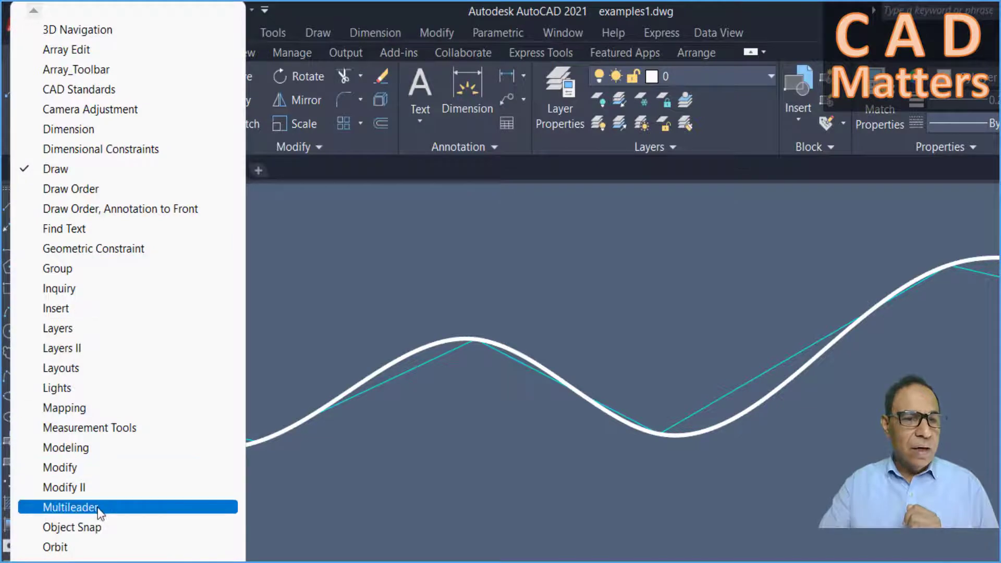
pyautogui.click(106, 472)
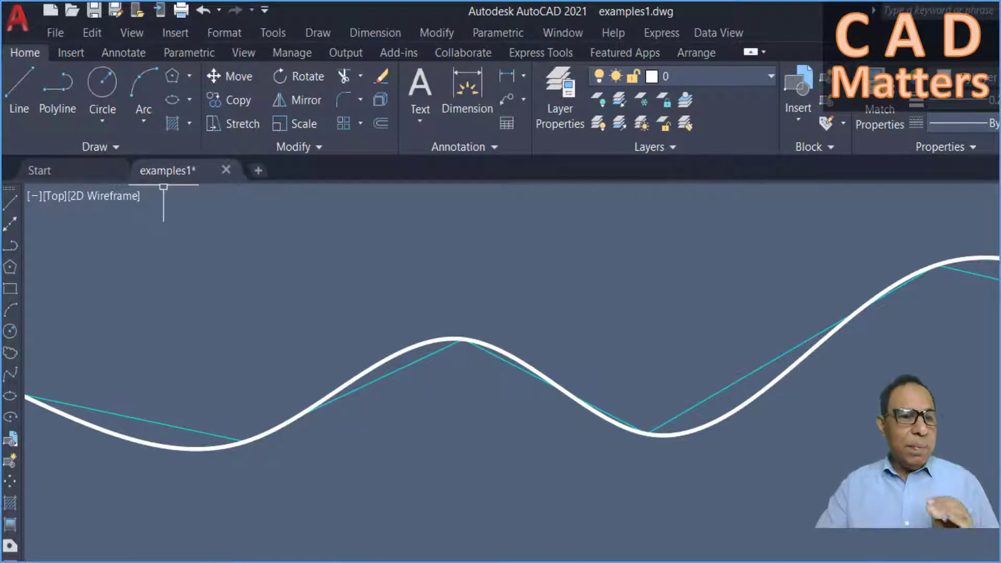
pyautogui.click(112, 149)
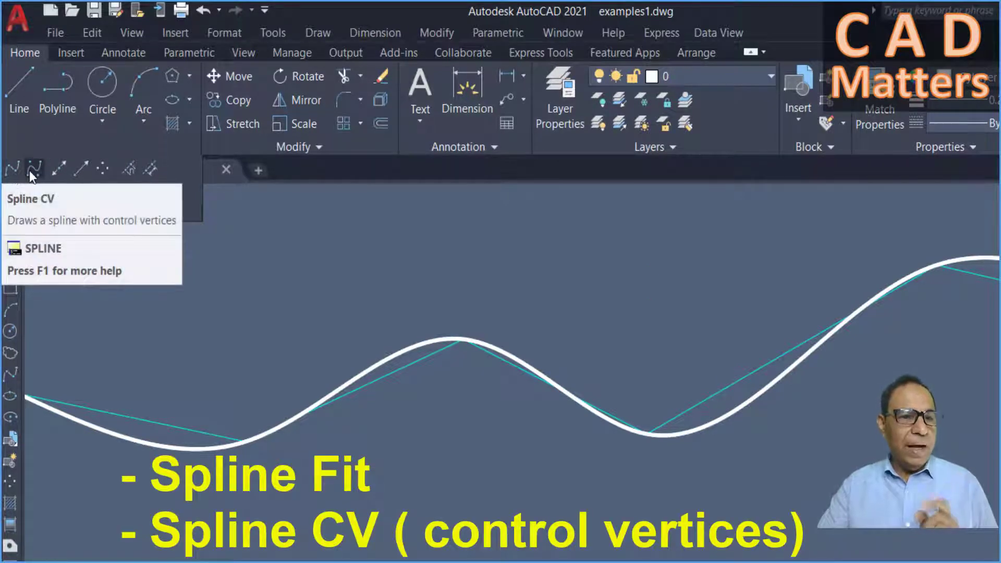
pyautogui.click(332, 33)
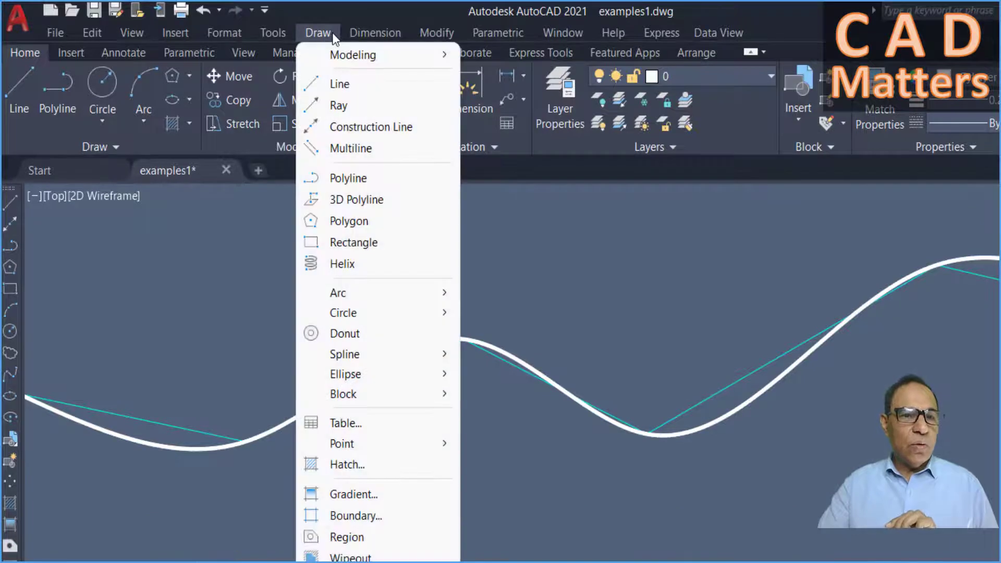
pyautogui.moveTo(377, 354)
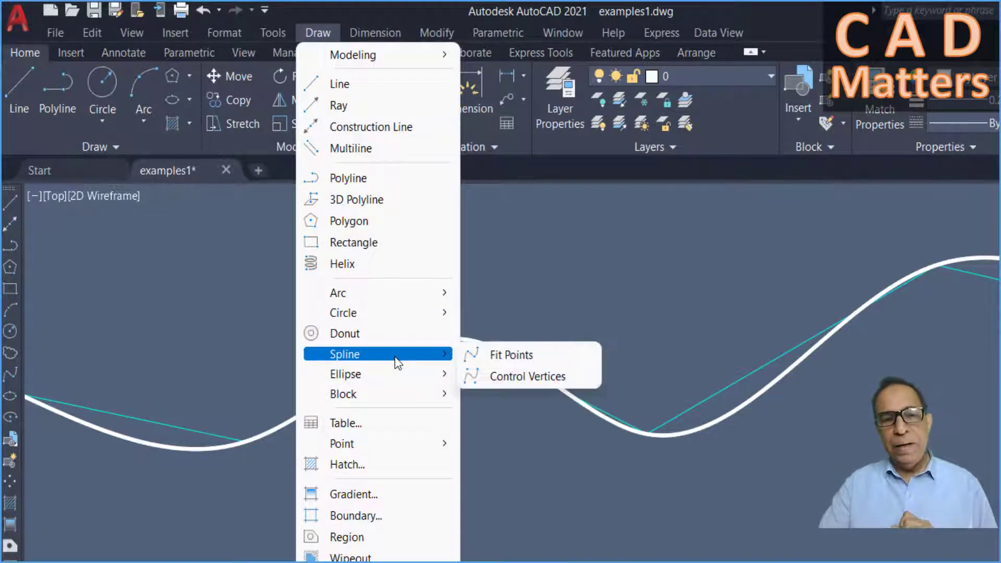
pyautogui.press('Escape')
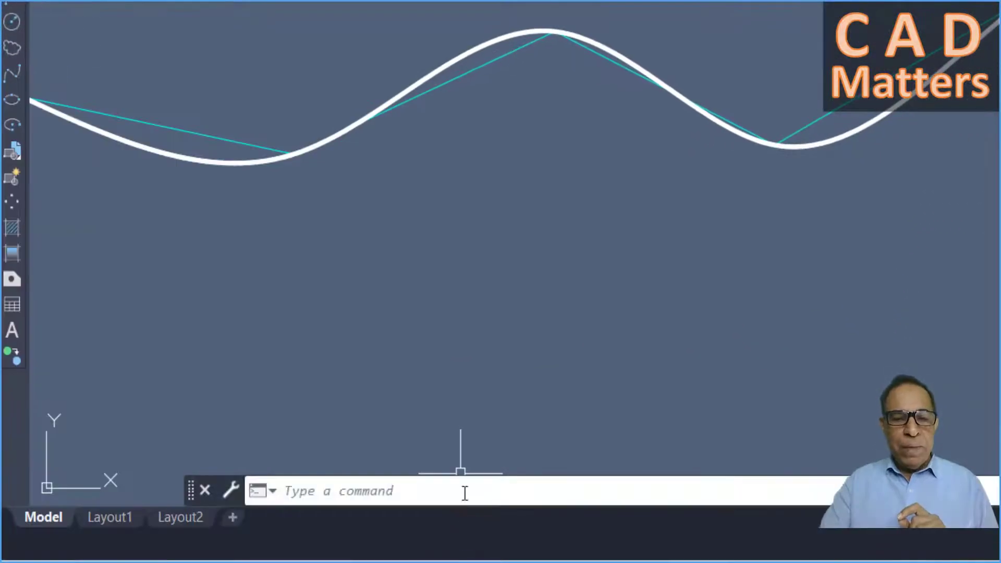
# - Enter 'spl' at the command line to begin the spline command
pyautogui.click(468, 491)
pyautogui.write('s')
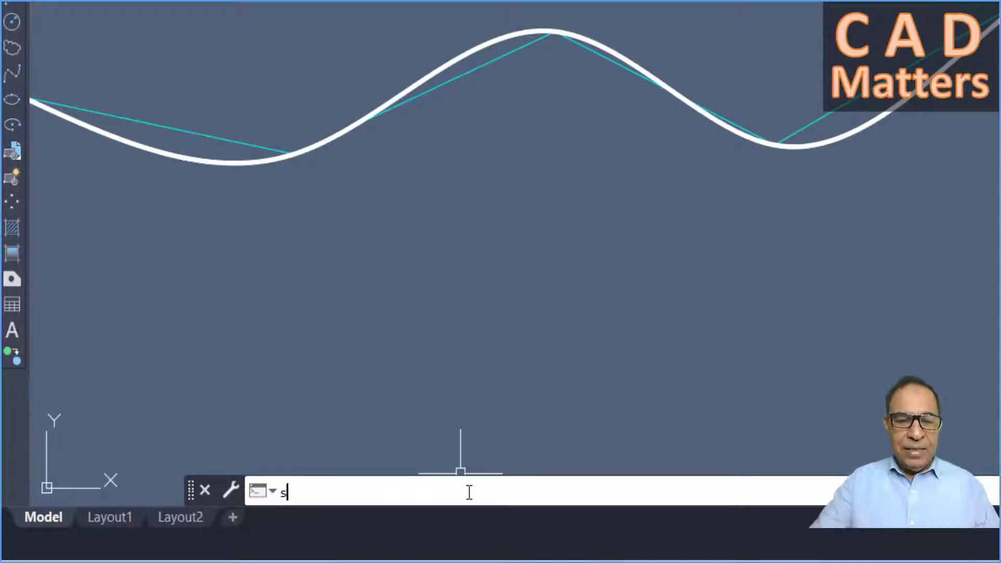
pyautogui.write('pl')
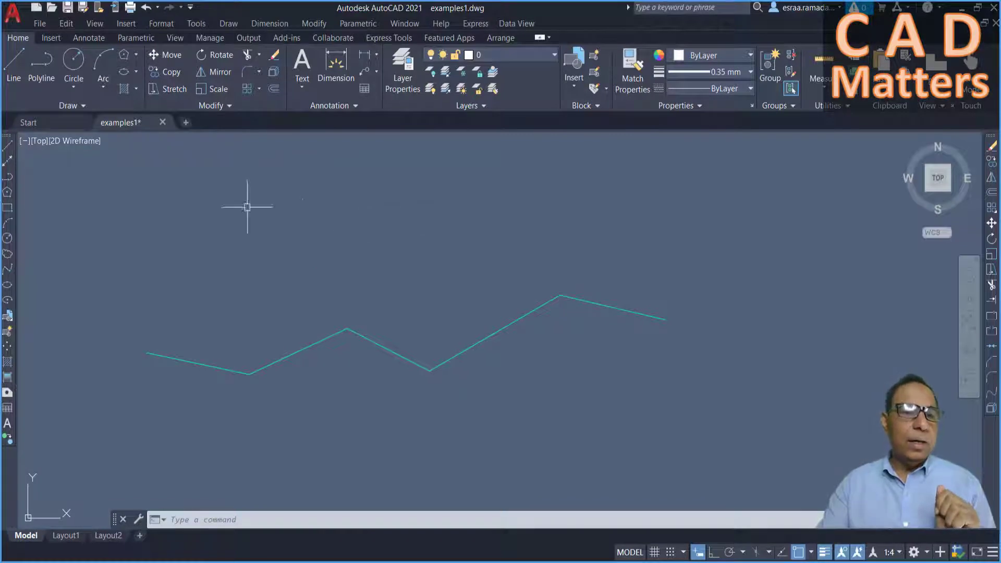
# - Draw a fit-point spline through all six zigzag vertices, from the left end to the right end
pyautogui.click(83, 105)
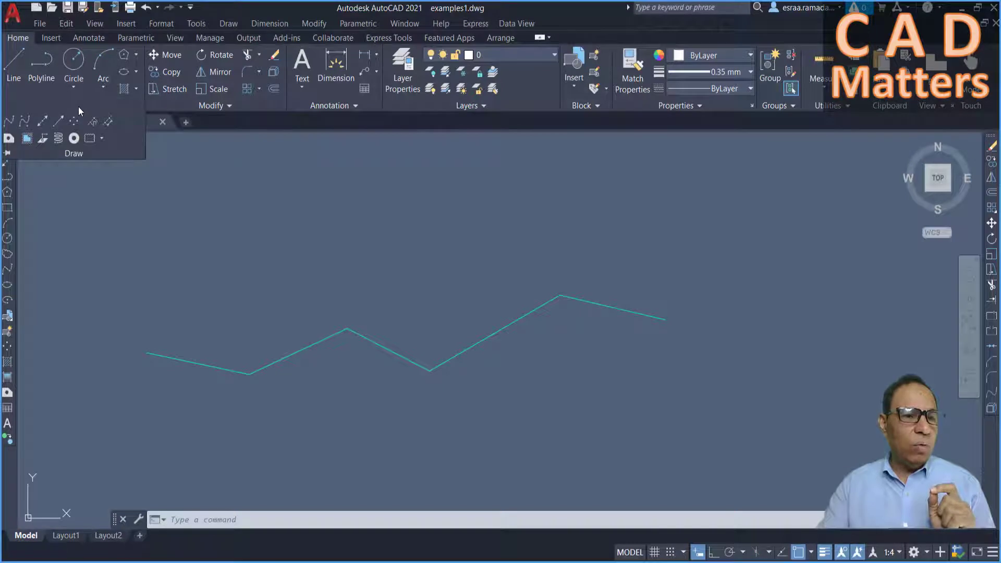
pyautogui.click(11, 124)
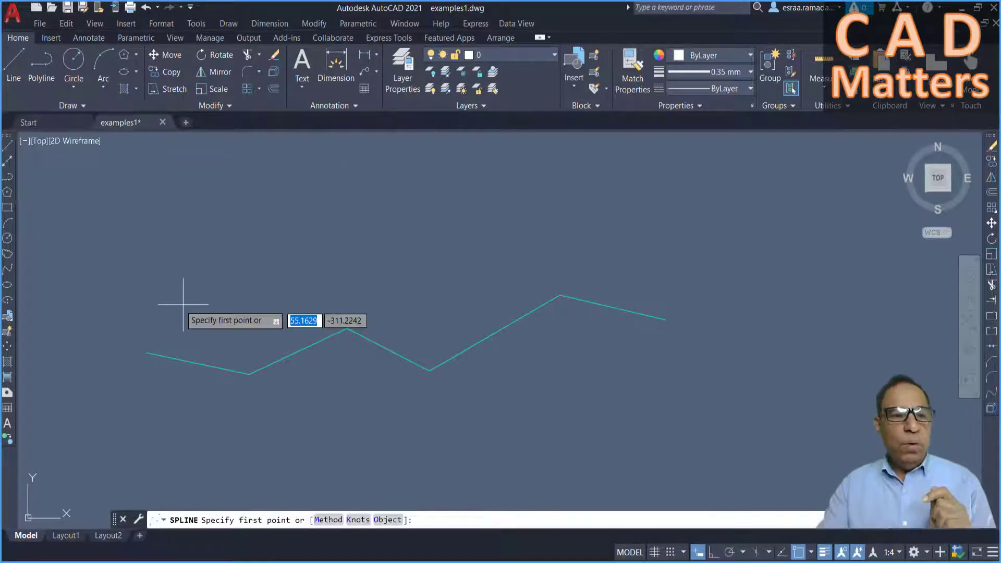
pyautogui.click(147, 352)
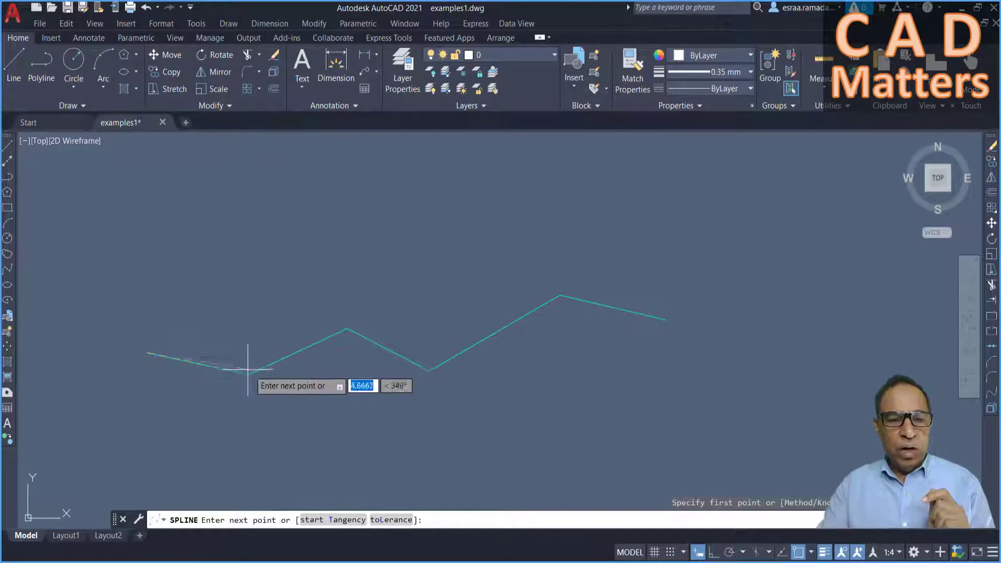
pyautogui.click(249, 374)
pyautogui.click(347, 329)
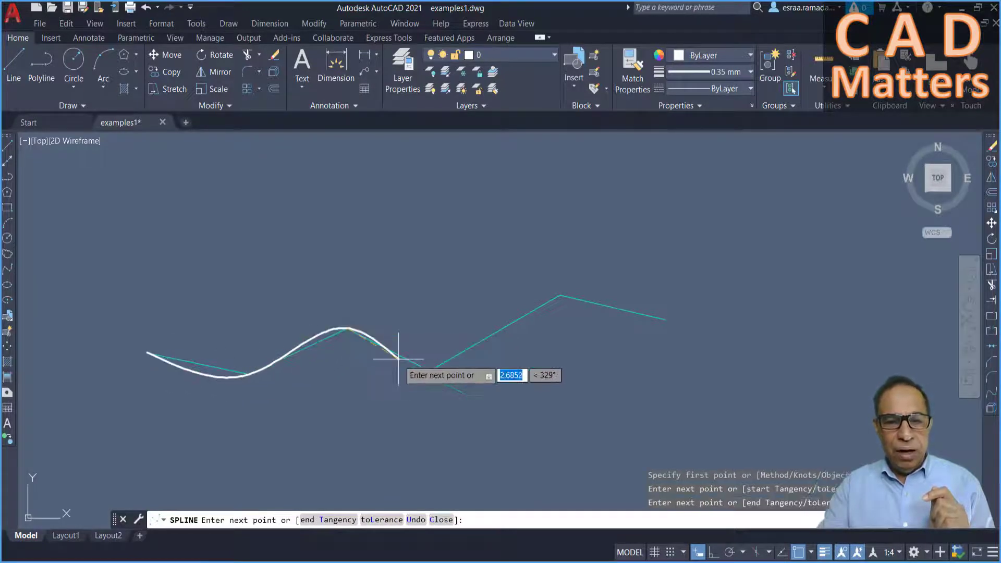
pyautogui.click(432, 369)
pyautogui.click(560, 296)
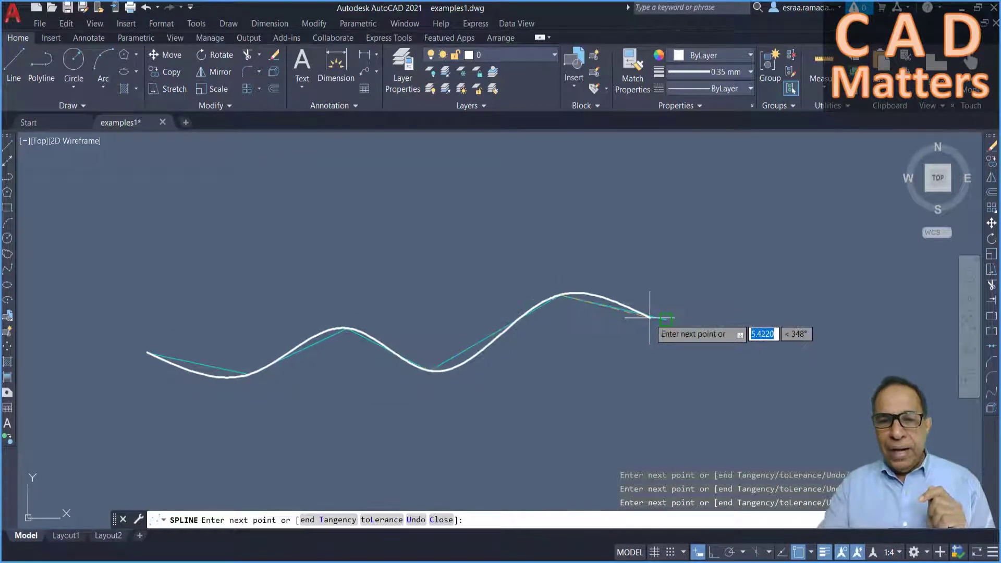
pyautogui.click(650, 318)
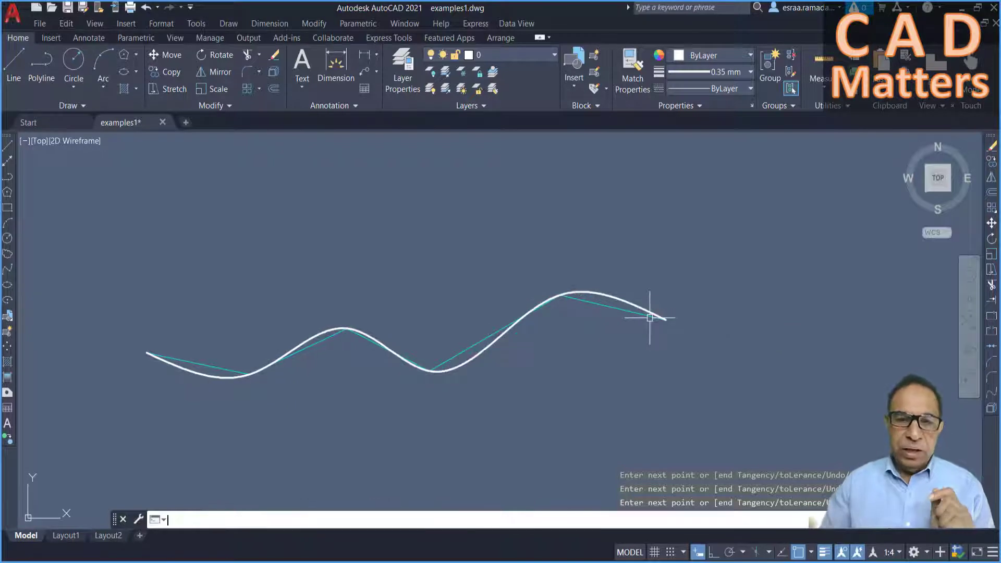
pyautogui.press('Return')
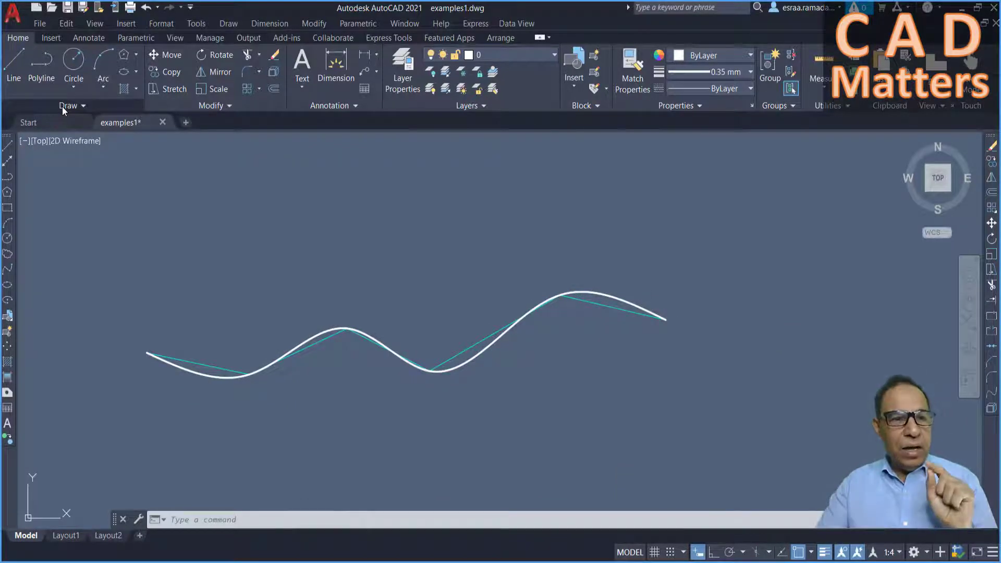
# - Draw a seven-vertex CV spline above the first spline, then select the lower spline to show its grips
pyautogui.click(62, 106)
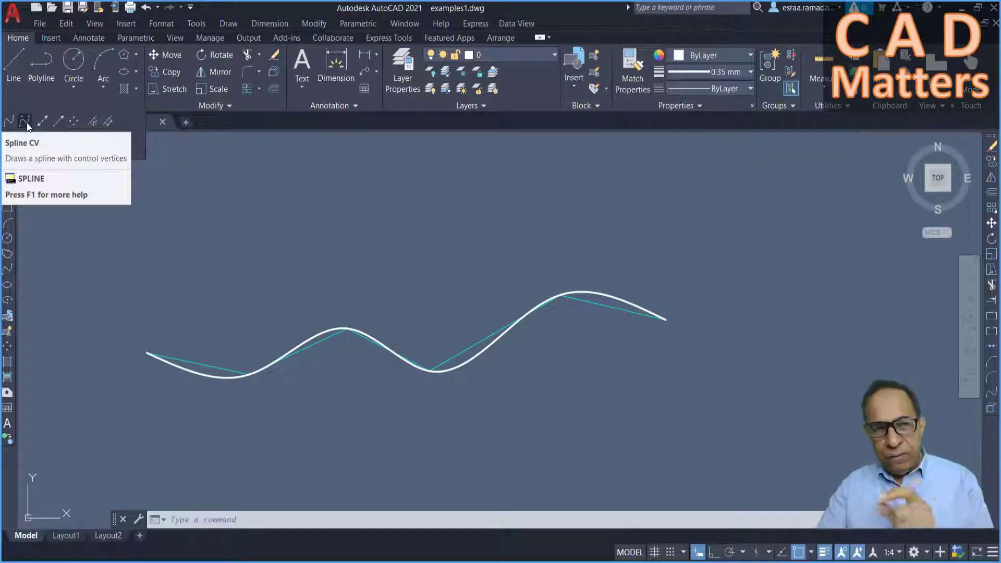
pyautogui.click(26, 122)
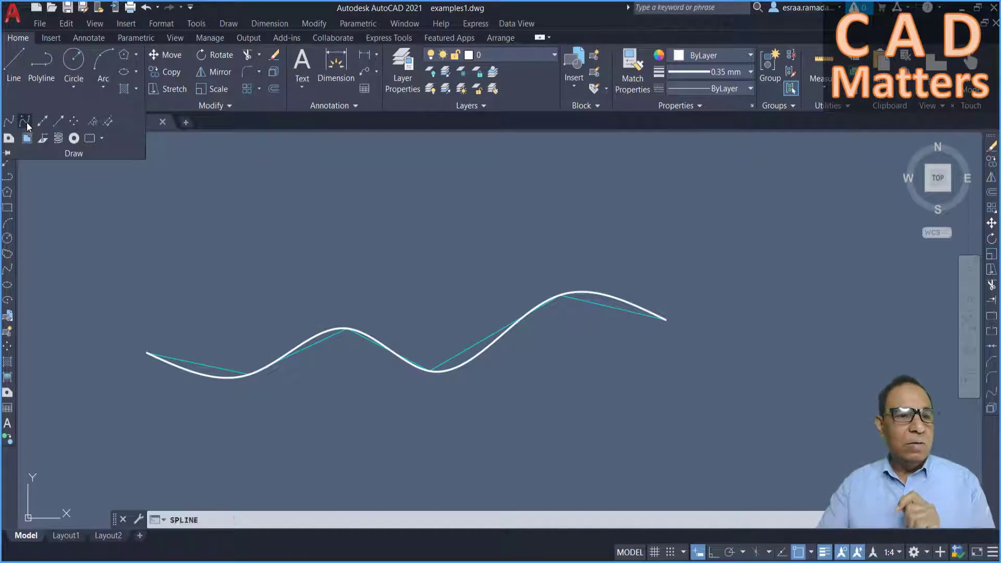
pyautogui.click(140, 283)
pyautogui.click(231, 227)
pyautogui.click(352, 254)
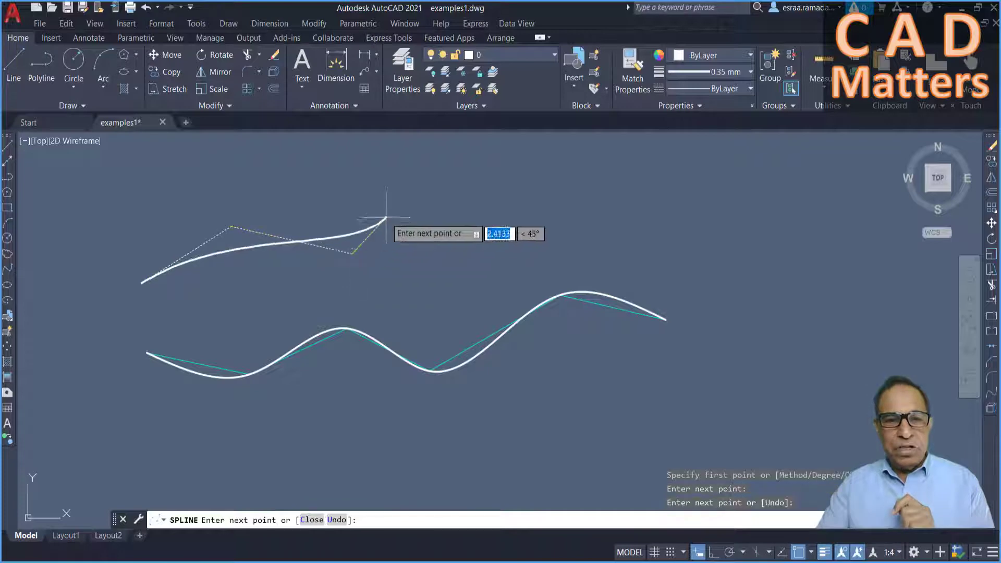
pyautogui.click(390, 212)
pyautogui.click(548, 217)
pyautogui.click(613, 147)
pyautogui.click(695, 231)
pyautogui.press('Return')
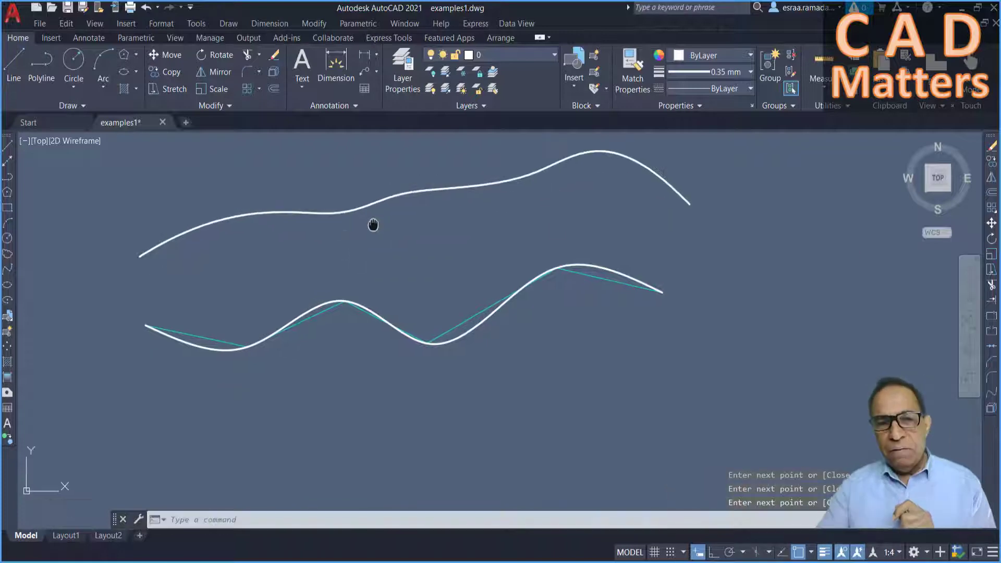
pyautogui.click(309, 321)
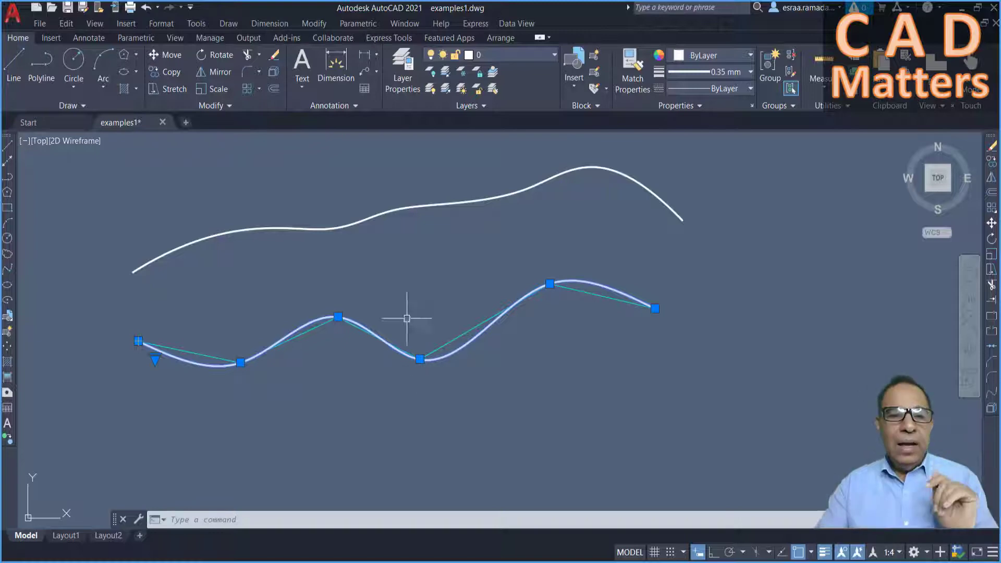
# - Reshape the upper spline by dragging its control-vertex grips to new positions
pyautogui.click(405, 205)
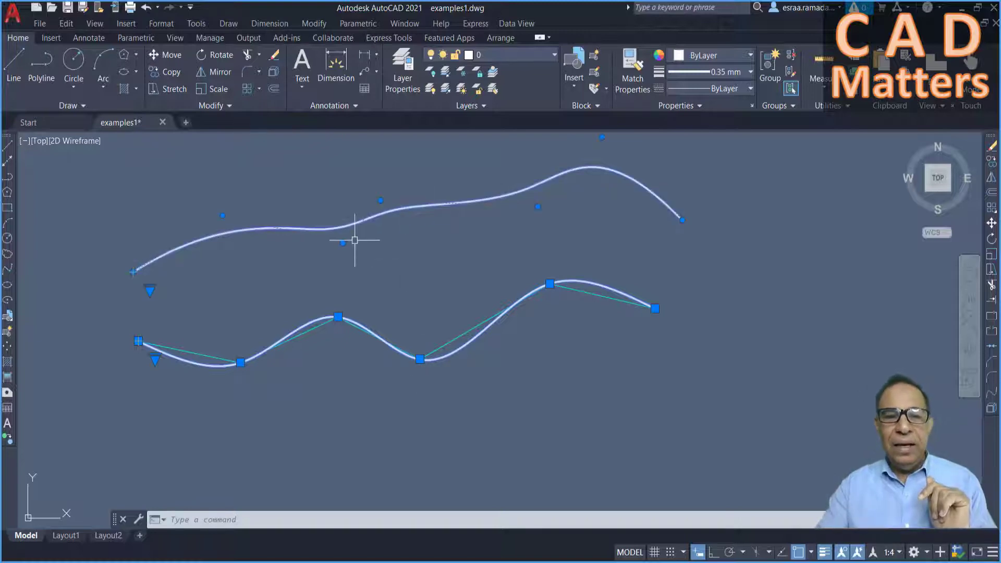
pyautogui.click(181, 161)
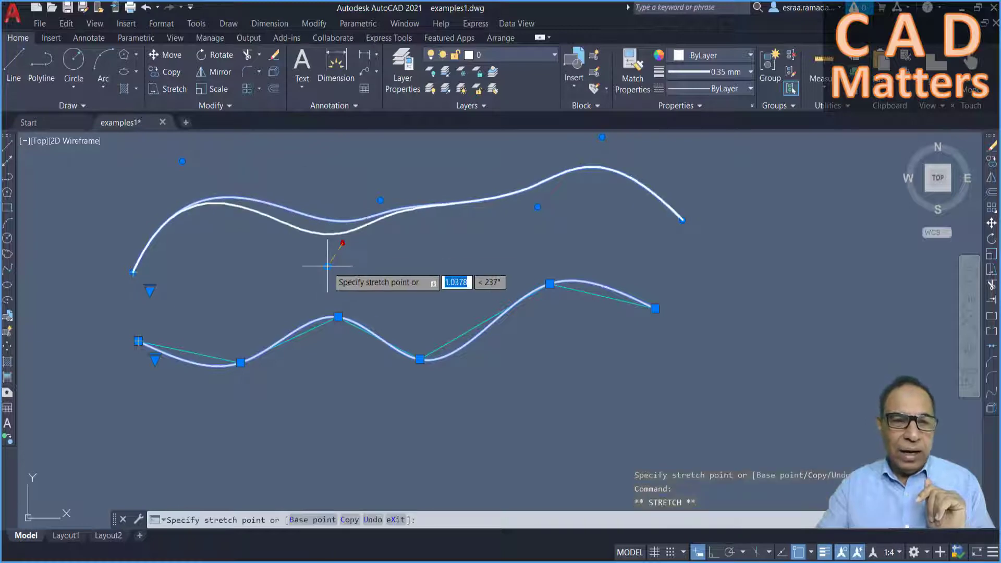
pyautogui.click(348, 166)
pyautogui.click(537, 206)
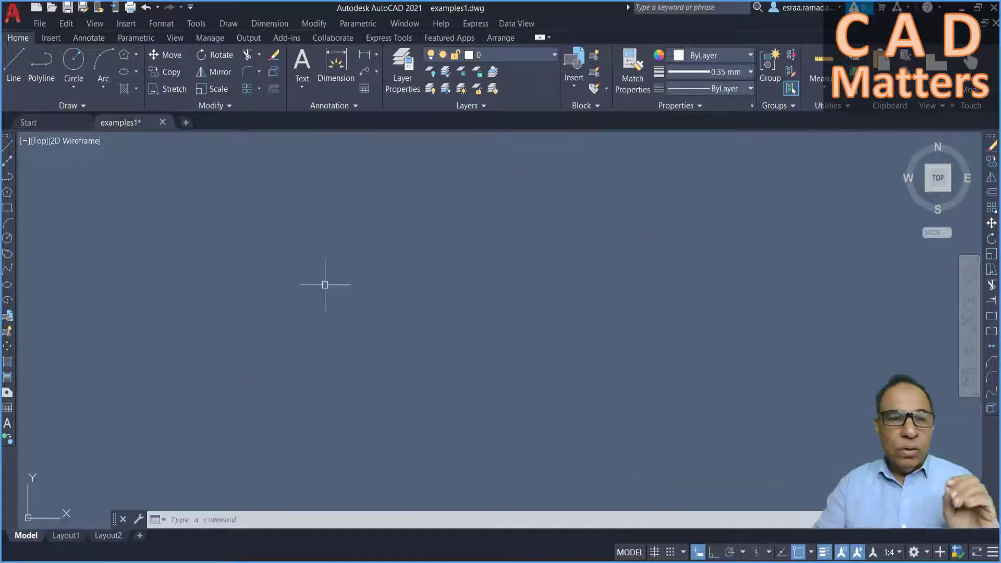
# - Draw a six-point wavy fit-point spline across the drawing from left to right
pyautogui.click(80, 106)
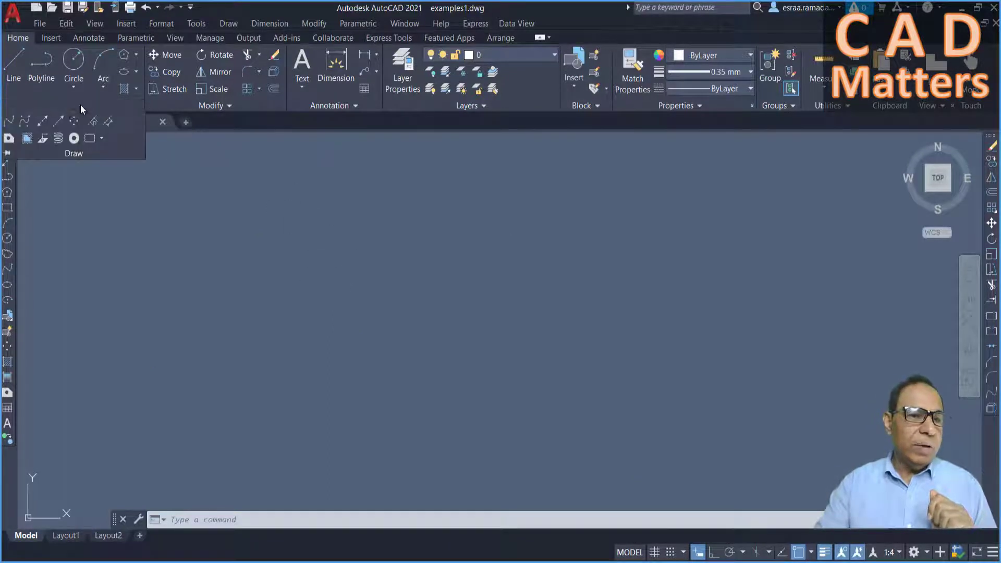
pyautogui.click(8, 122)
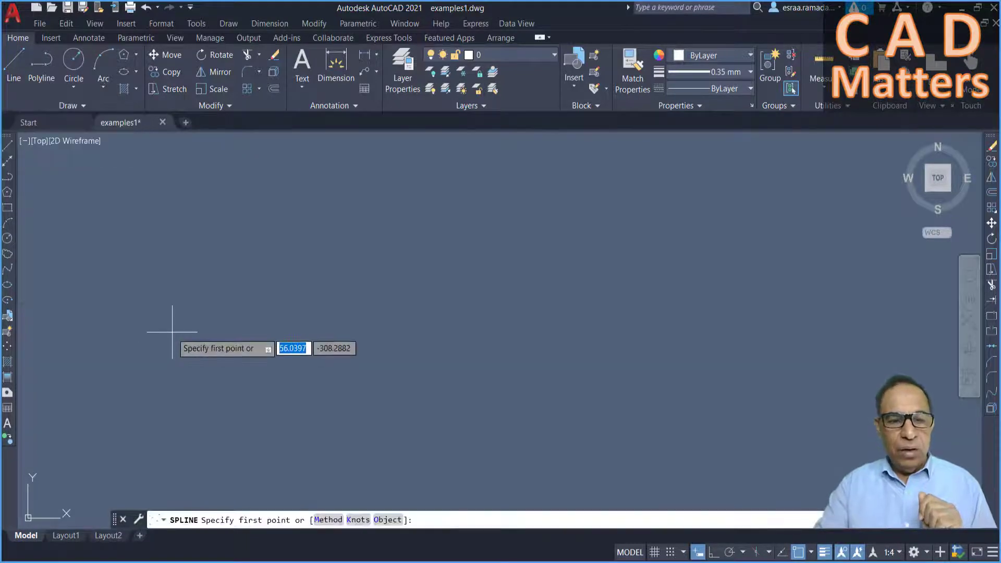
pyautogui.click(130, 339)
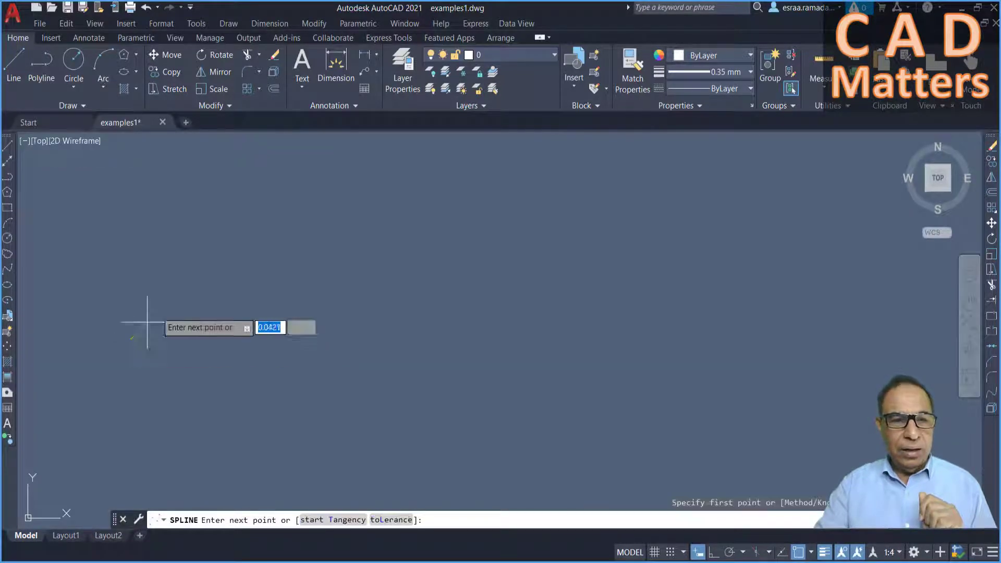
pyautogui.click(277, 214)
pyautogui.click(471, 350)
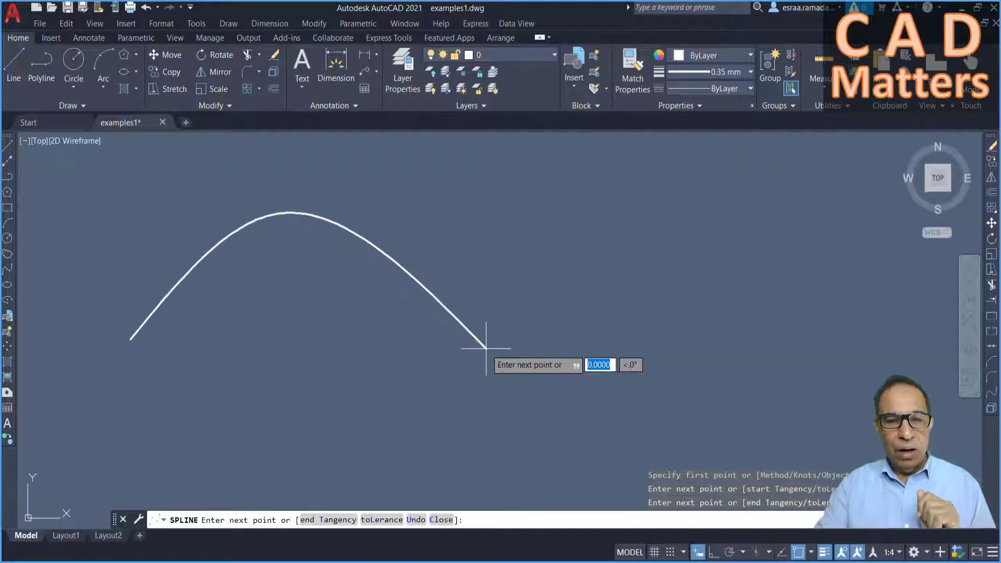
pyautogui.click(573, 202)
pyautogui.click(683, 216)
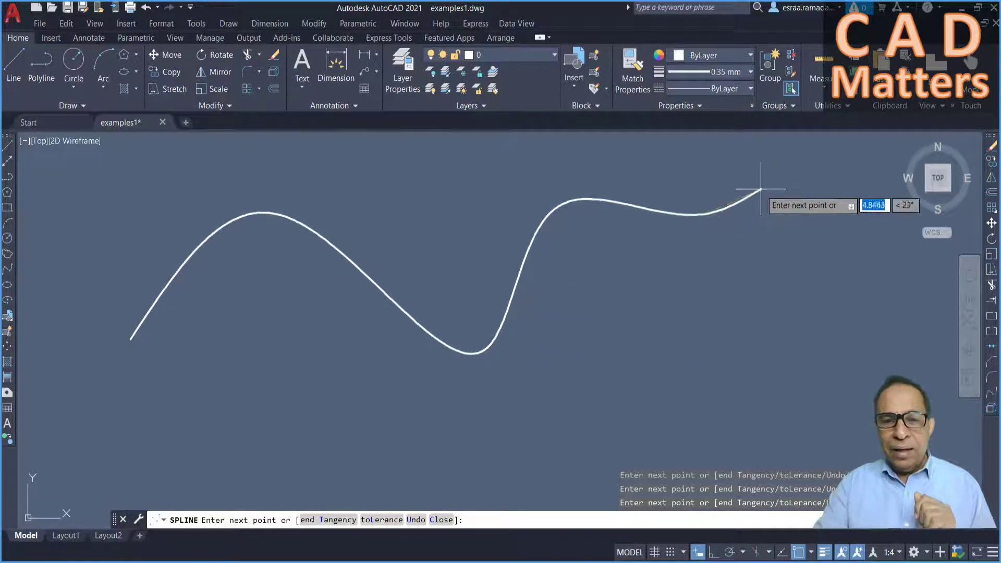
pyautogui.click(764, 186)
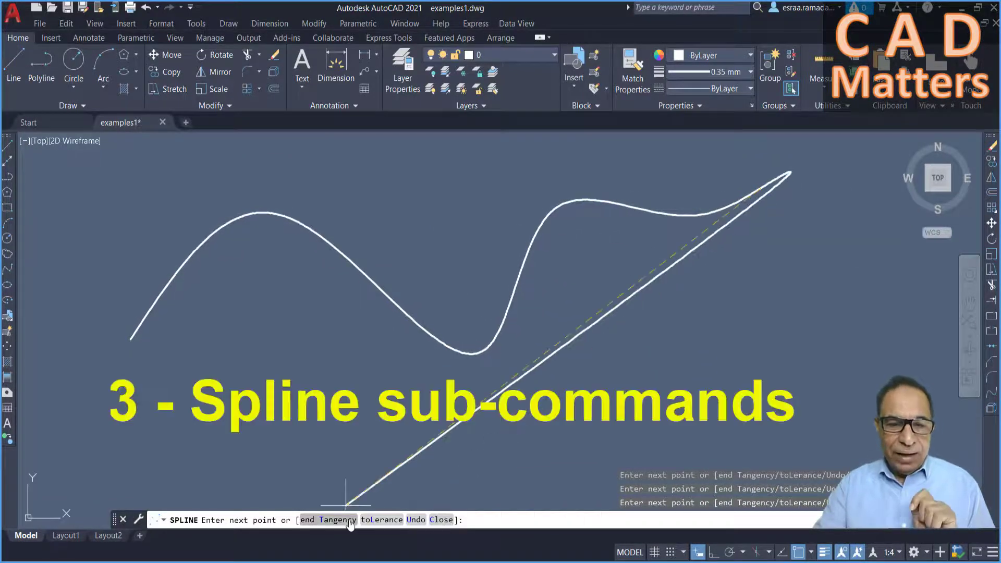
# - Undo two looping fit points, add two replacement points, close the spline, and pan the view
pyautogui.click(416, 520)
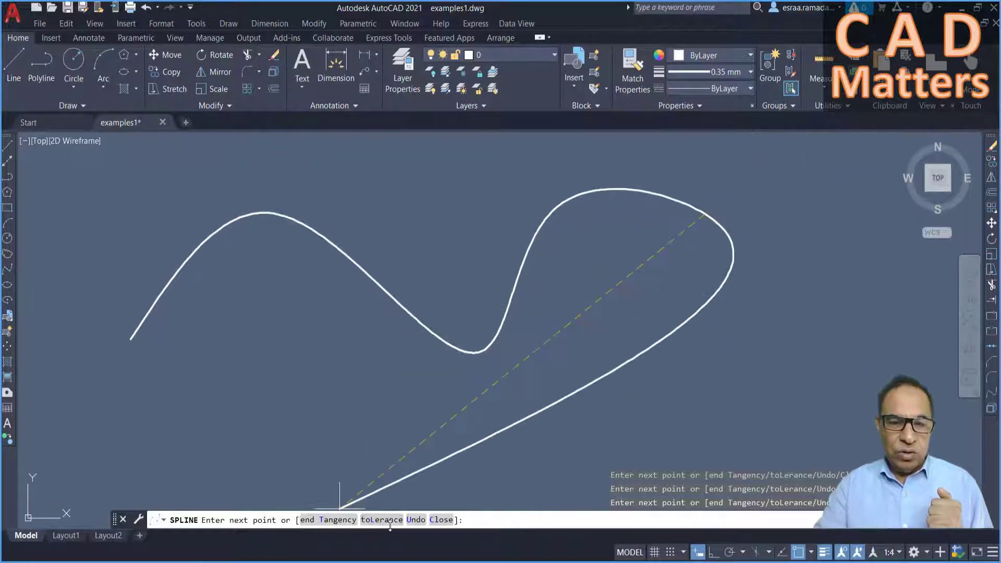
pyautogui.click(405, 520)
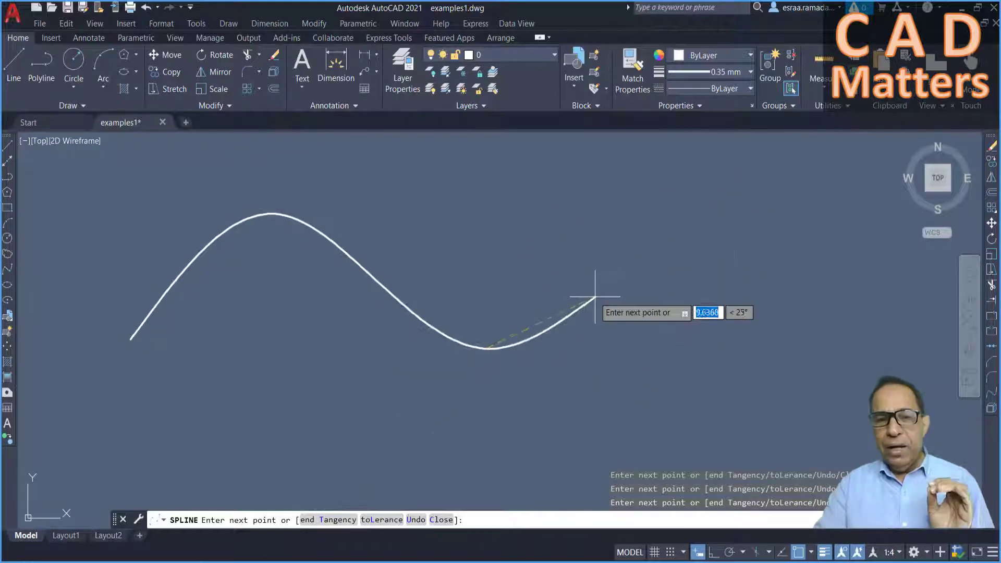
pyautogui.click(740, 279)
pyautogui.click(732, 177)
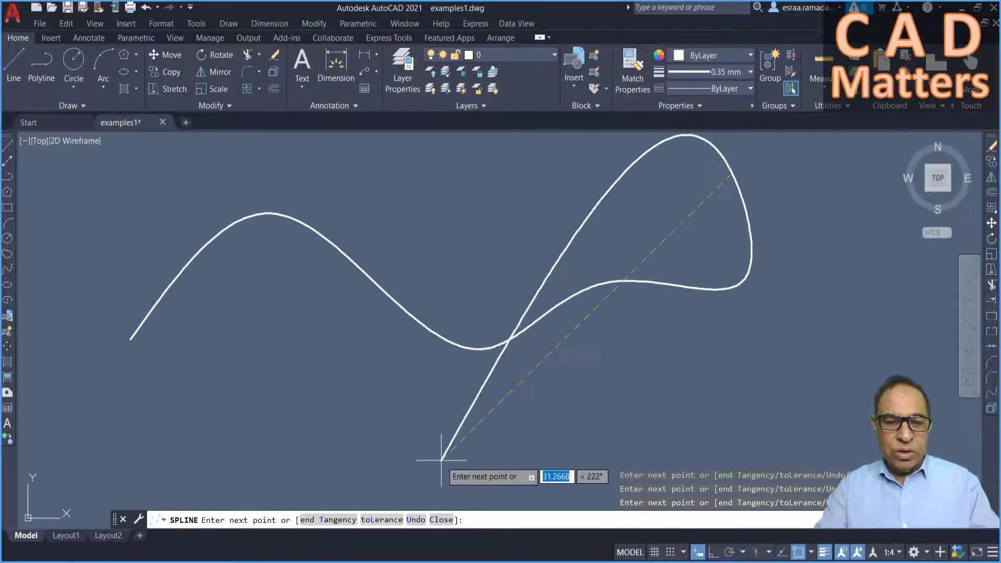
pyautogui.click(441, 520)
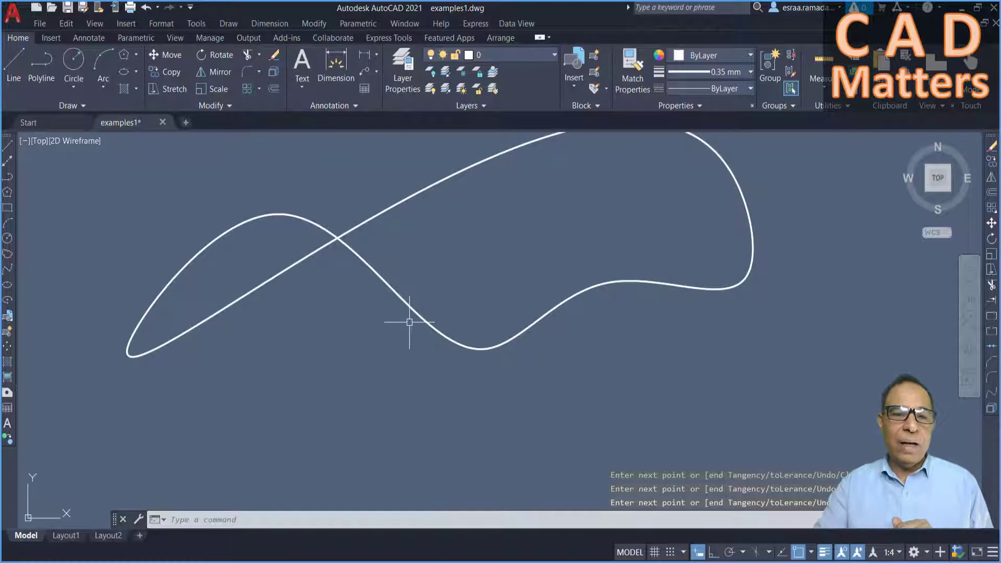
pyautogui.moveTo(408, 304); pyautogui.dragTo(422, 344, button='middle')
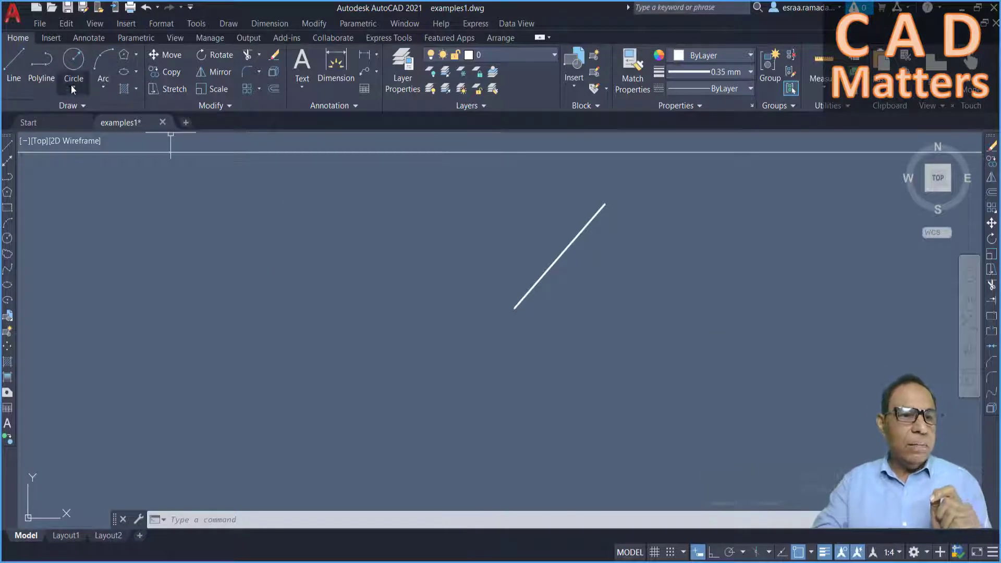
# - Draw a wavy fit-point spline ending on the diagonal line, with its end tangent aligned to the line
pyautogui.click(73, 107)
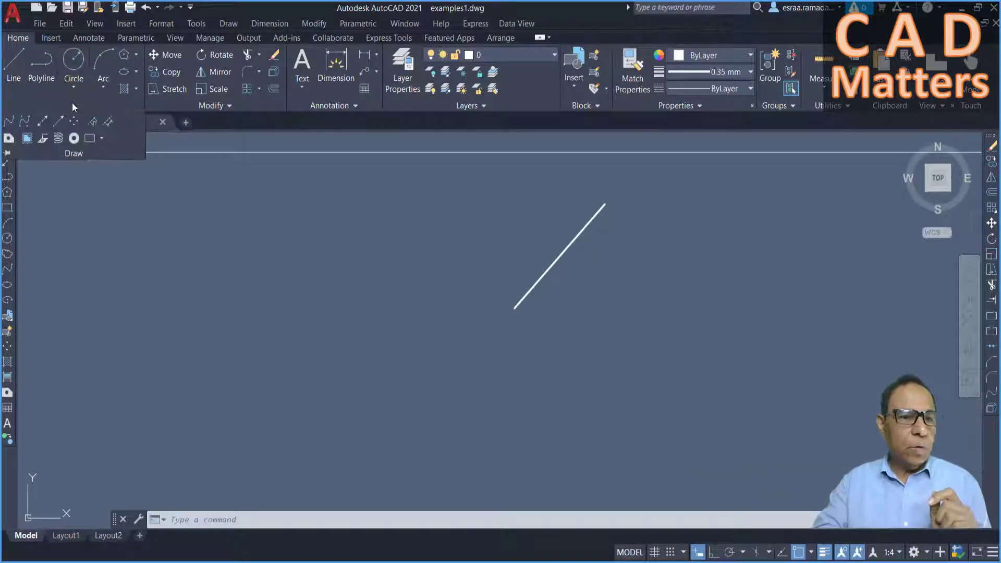
pyautogui.click(8, 122)
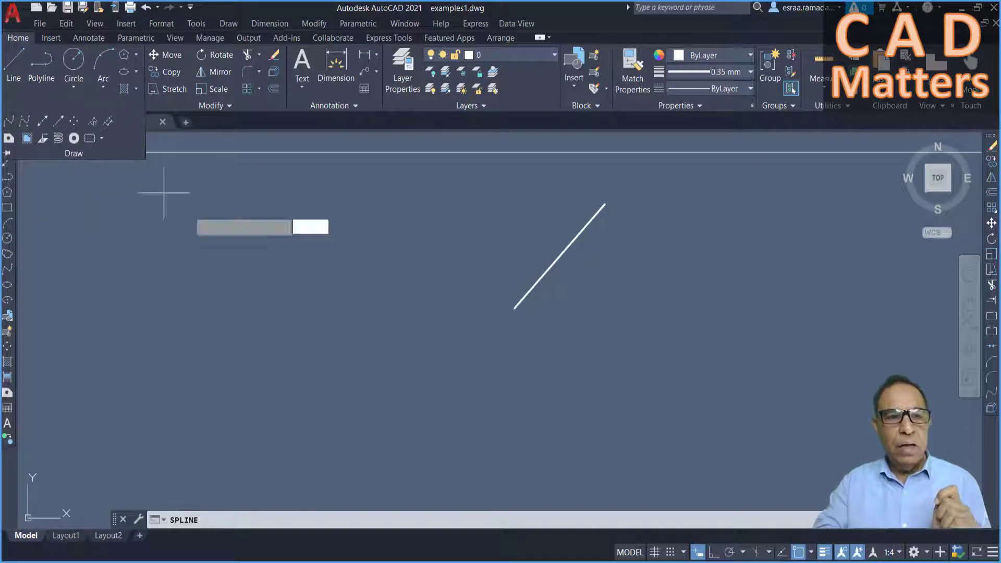
pyautogui.click(103, 270)
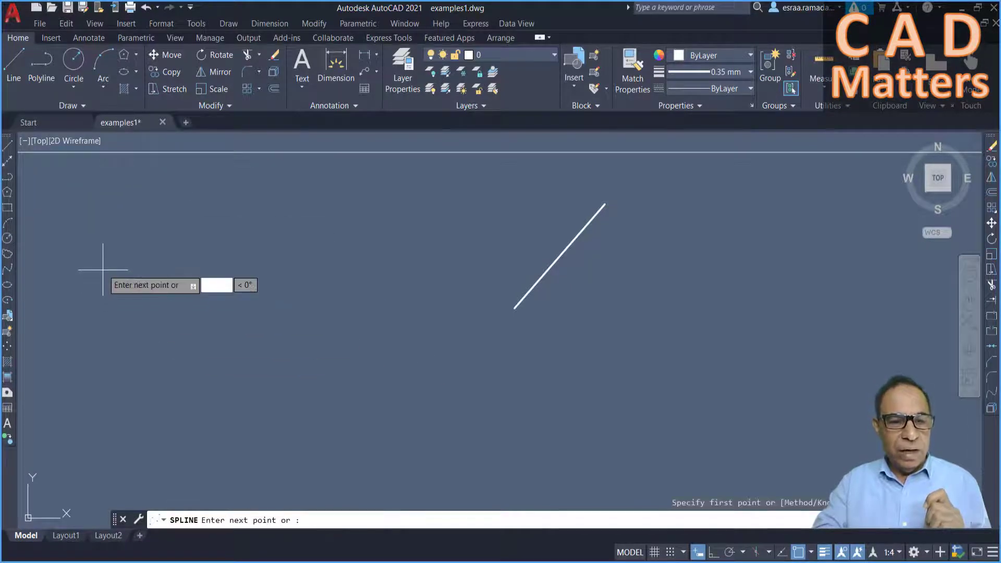
pyautogui.click(194, 391)
pyautogui.click(318, 325)
pyautogui.click(443, 387)
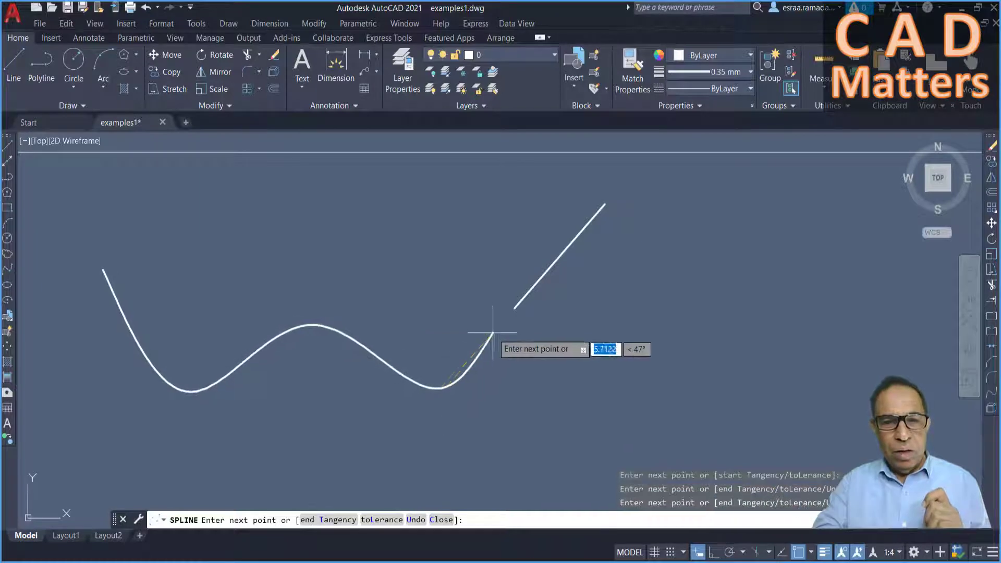
pyautogui.click(514, 308)
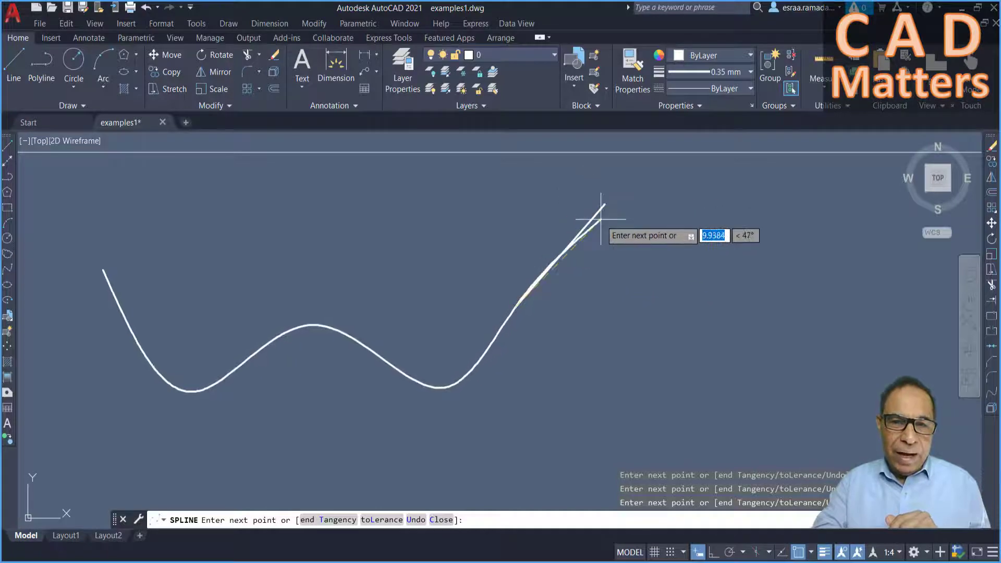
pyautogui.click(584, 227)
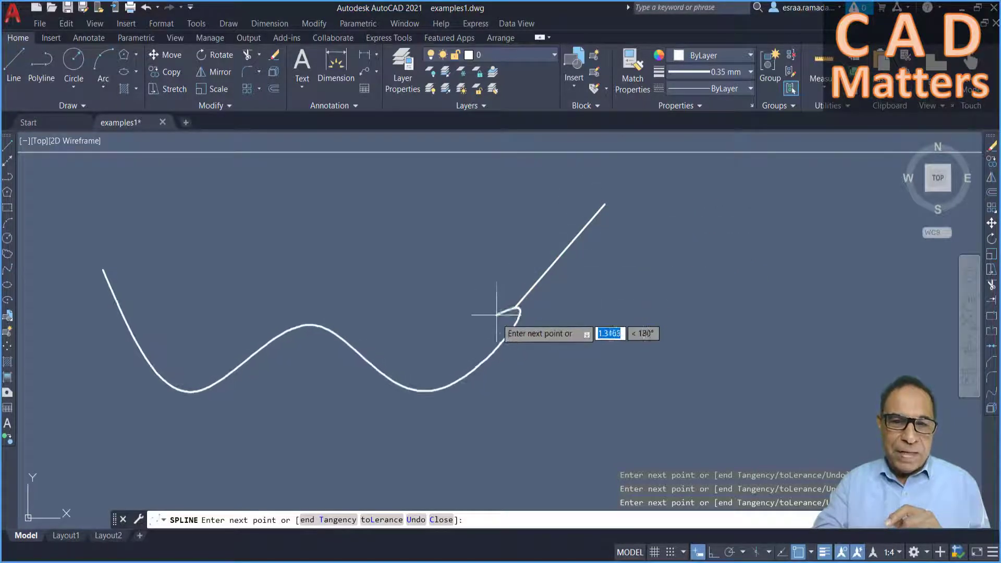
pyautogui.click(319, 519)
pyautogui.click(620, 197)
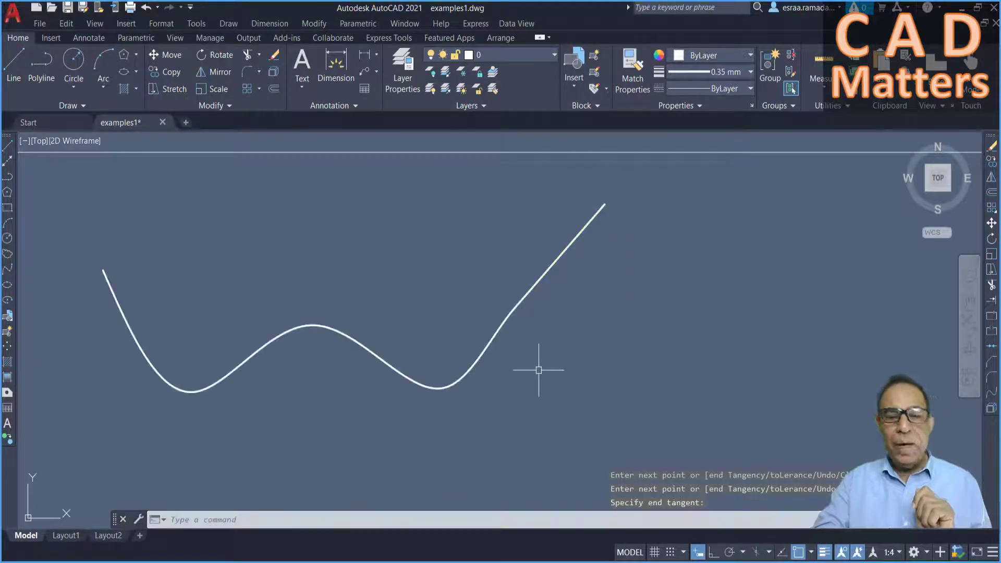
pyautogui.click(493, 338)
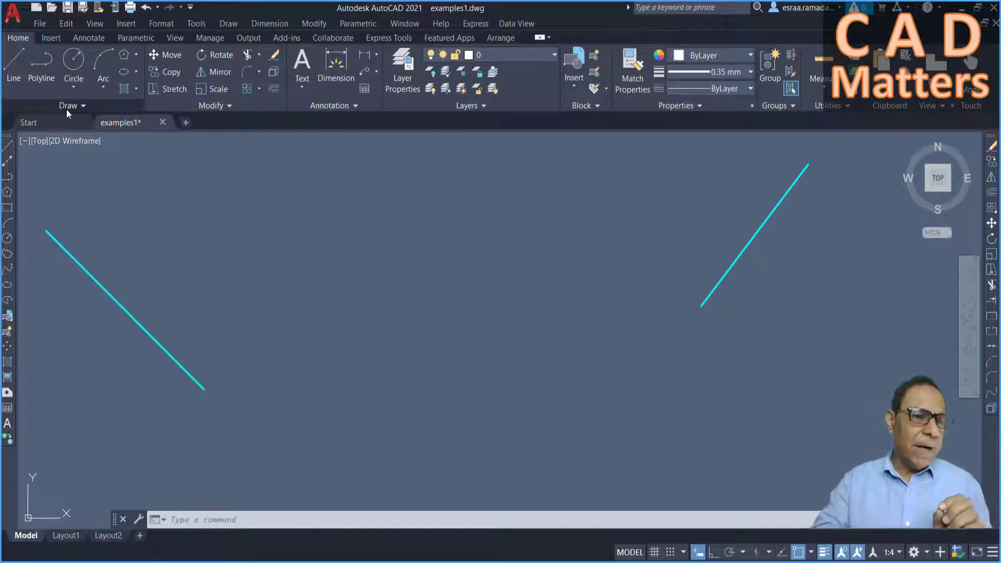
# - Draw a fit-point spline from the left cyan line's lower end, through three points, to the right line's lower end
pyautogui.click(67, 109)
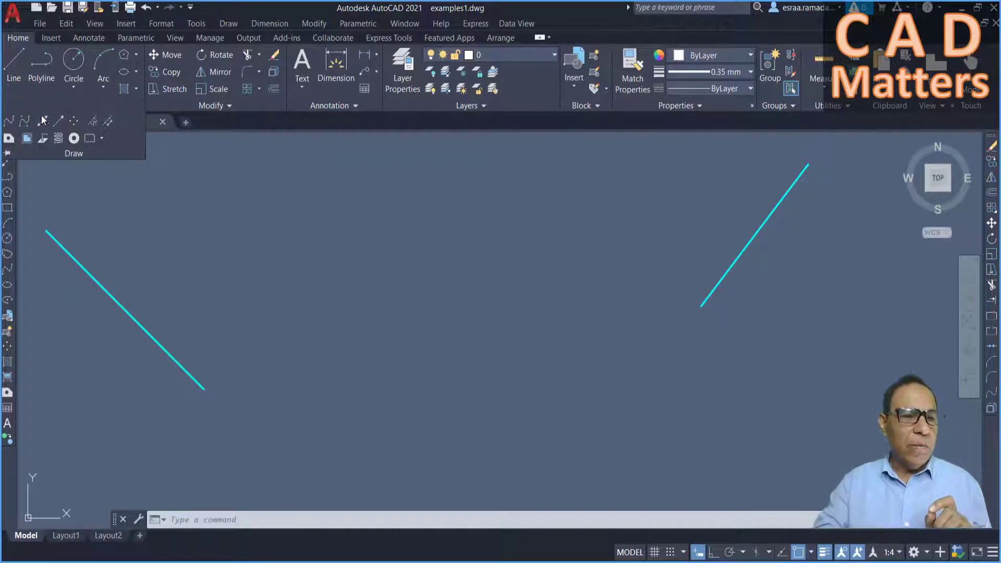
pyautogui.click(9, 124)
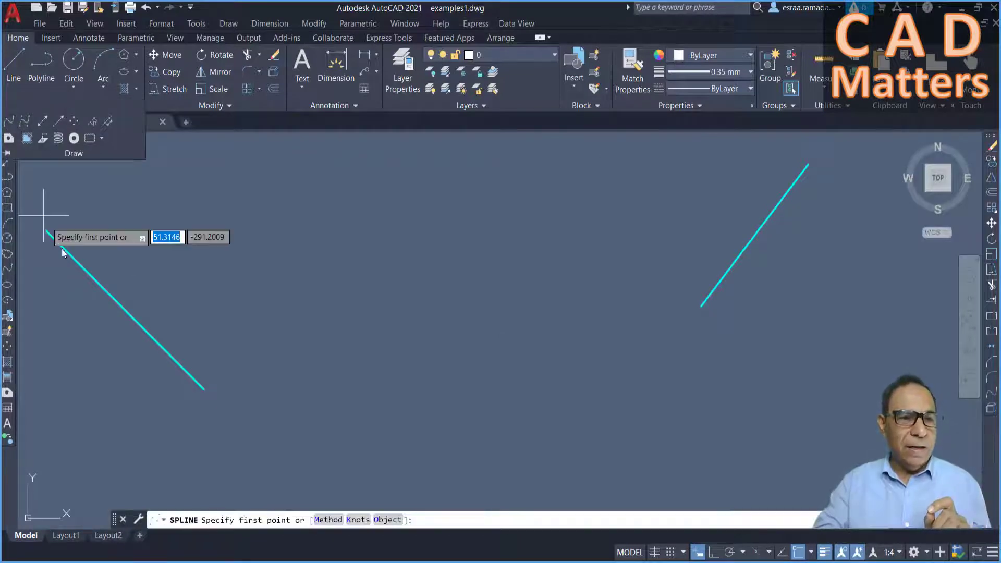
pyautogui.click(204, 389)
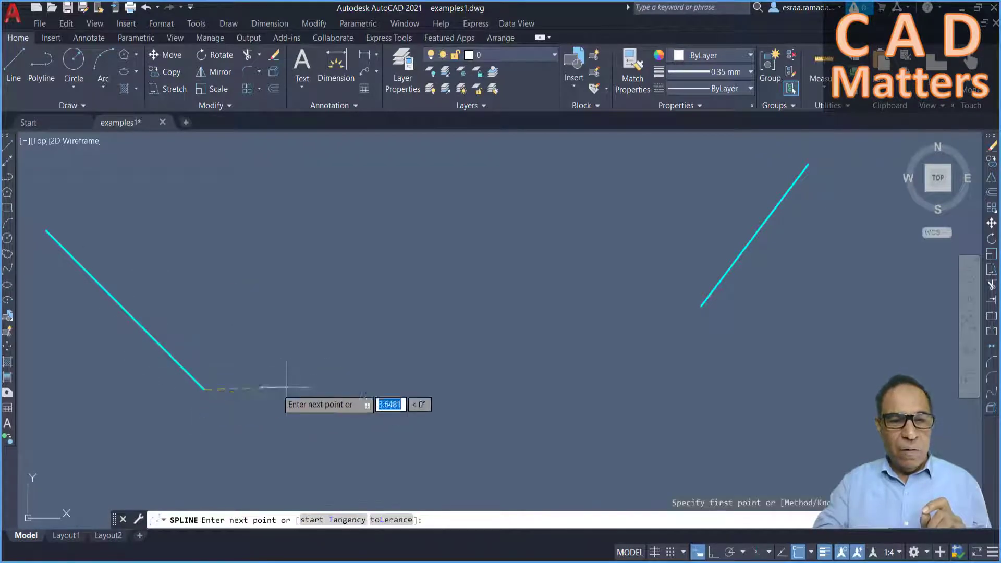
pyautogui.click(309, 420)
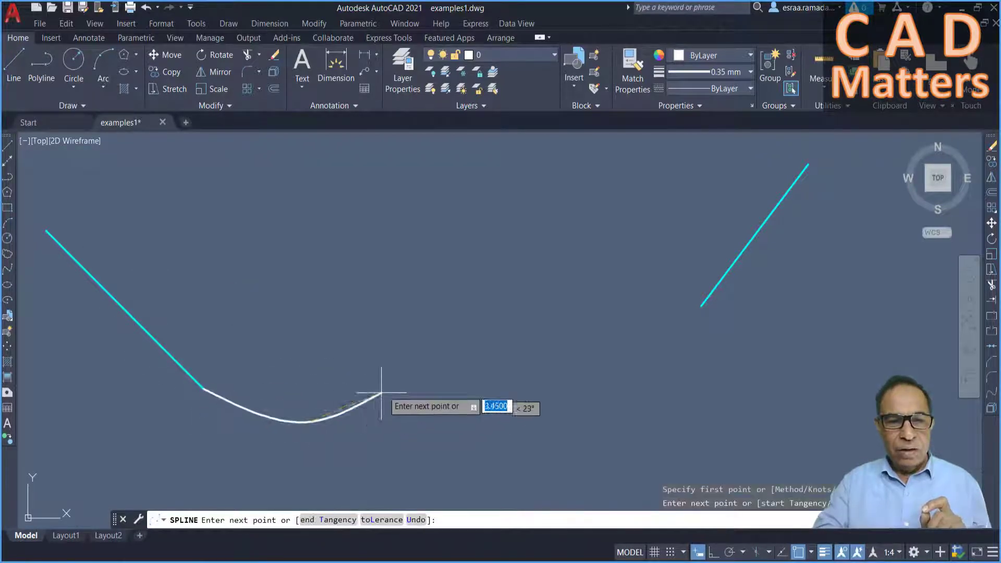
pyautogui.click(434, 348)
pyautogui.click(581, 405)
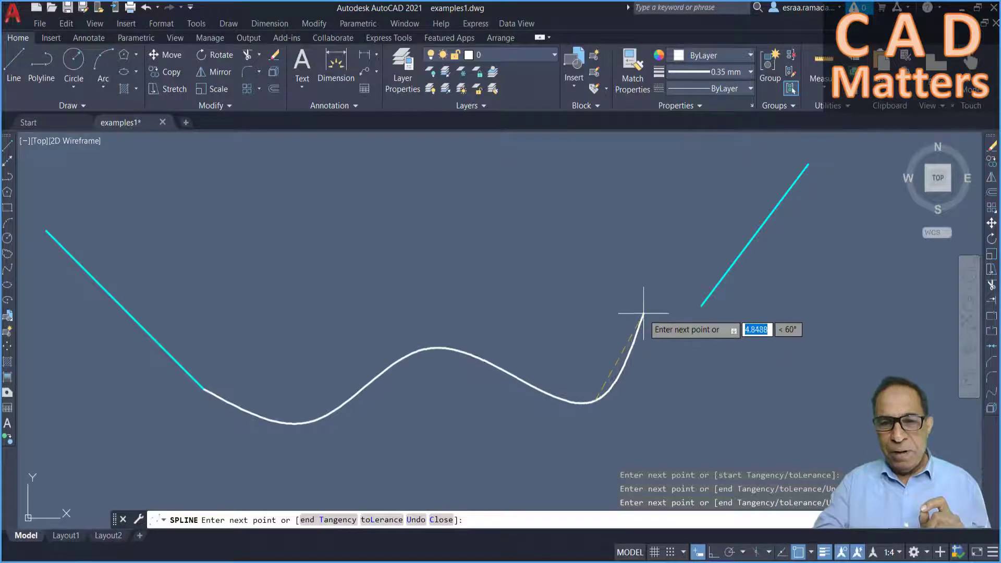
pyautogui.click(701, 305)
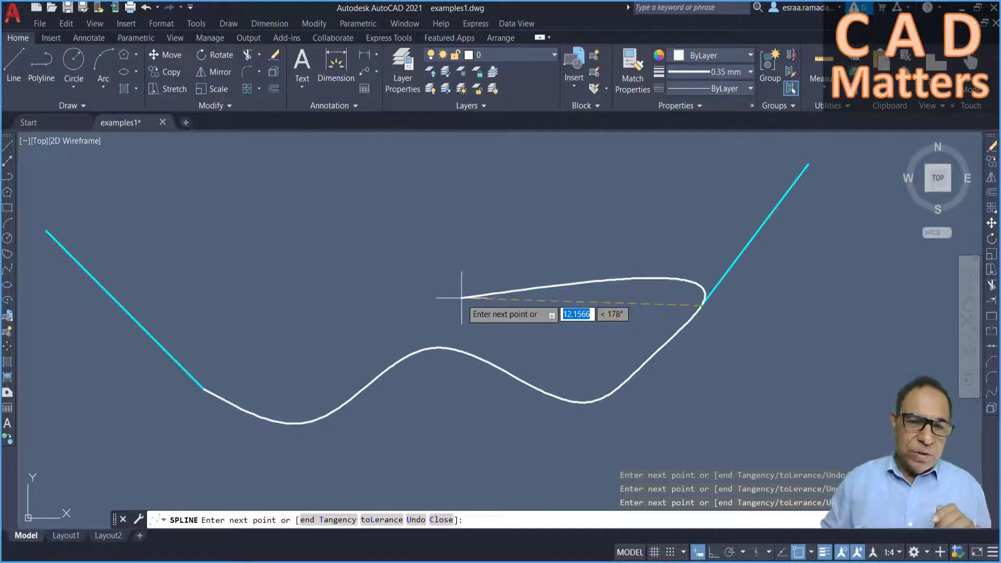
pyautogui.press('Return')
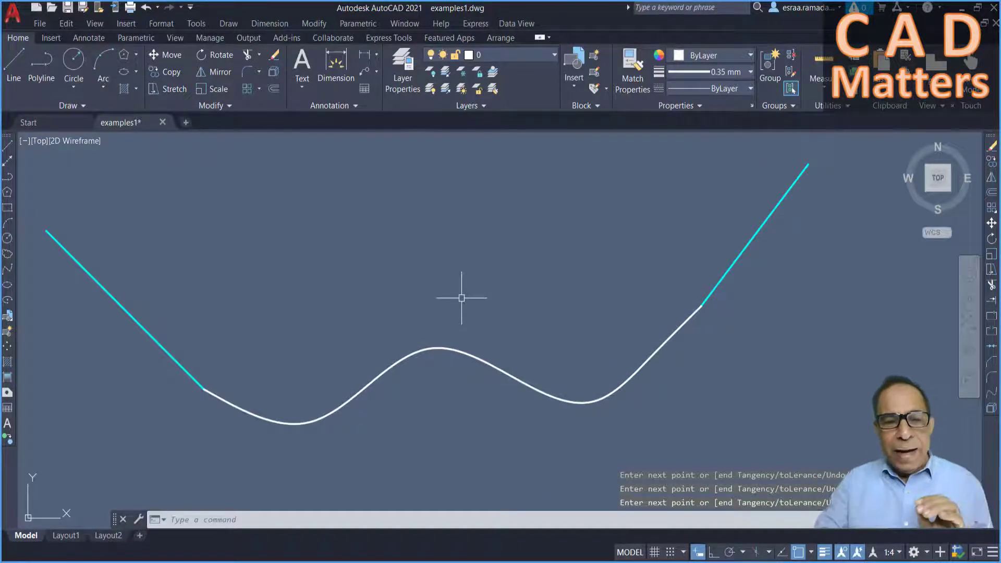
# - Drag the spline's first trough fit point lower and its peak higher, then bring up the Fit/CV choice
pyautogui.click(431, 348)
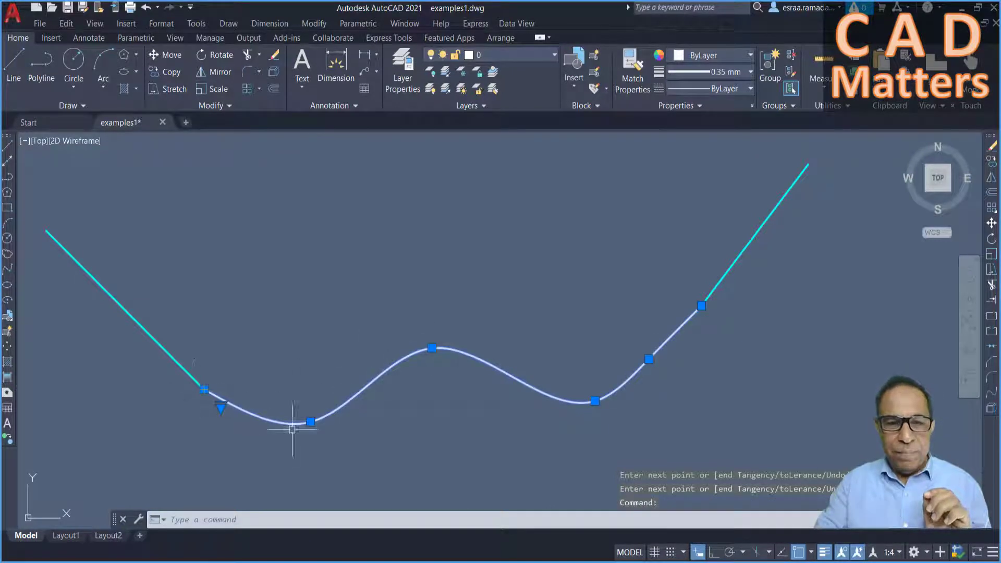
pyautogui.click(310, 422)
pyautogui.click(321, 438)
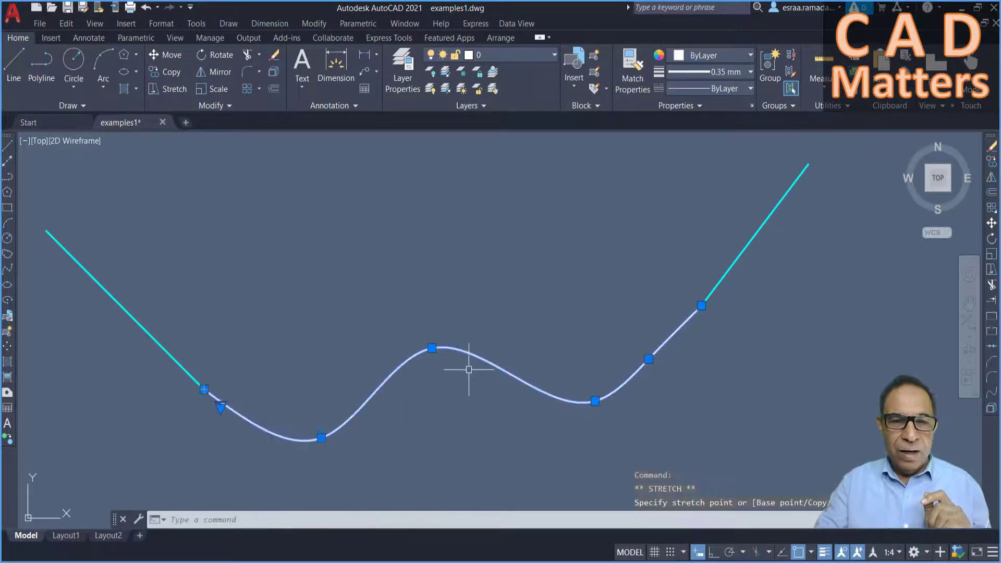
pyautogui.click(432, 347)
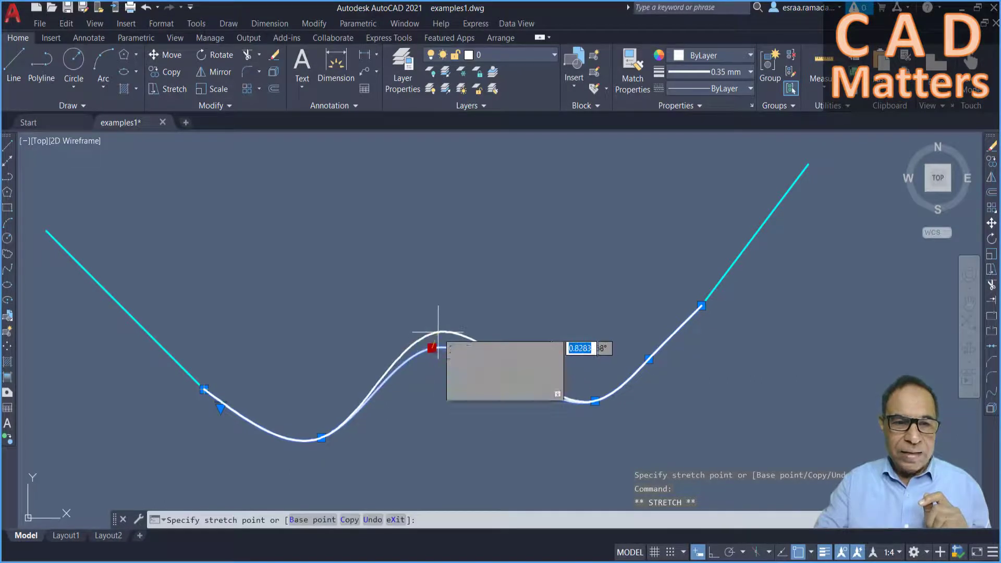
pyautogui.click(438, 332)
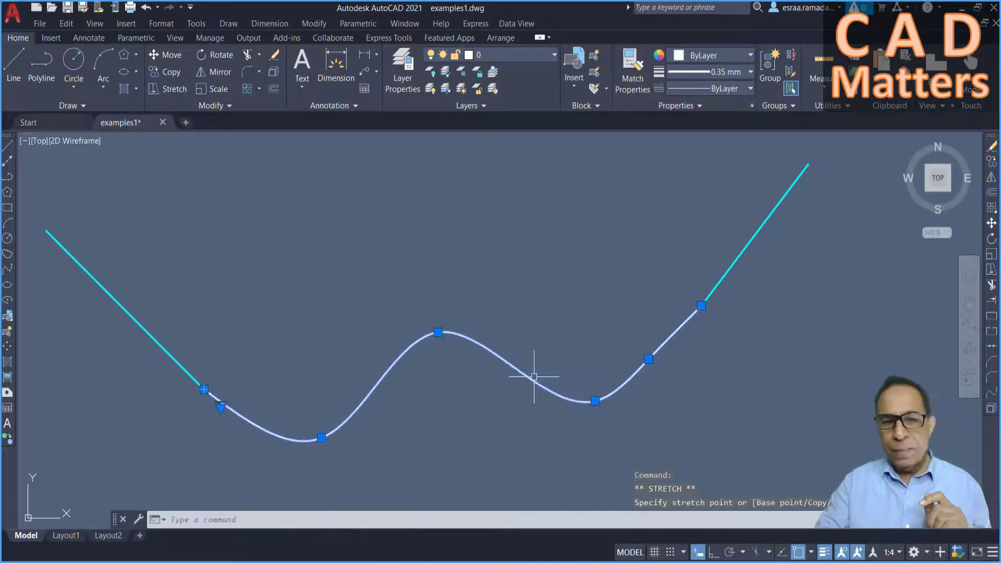
pyautogui.click(221, 406)
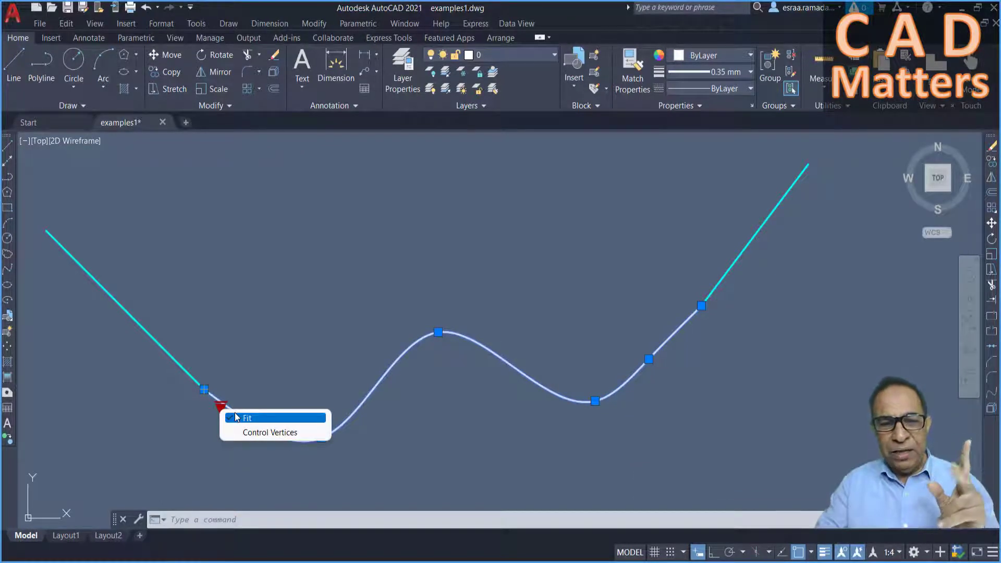
# - Switch the spline to control vertices, raise the CV above the peak, then return to fit points
pyautogui.click(242, 429)
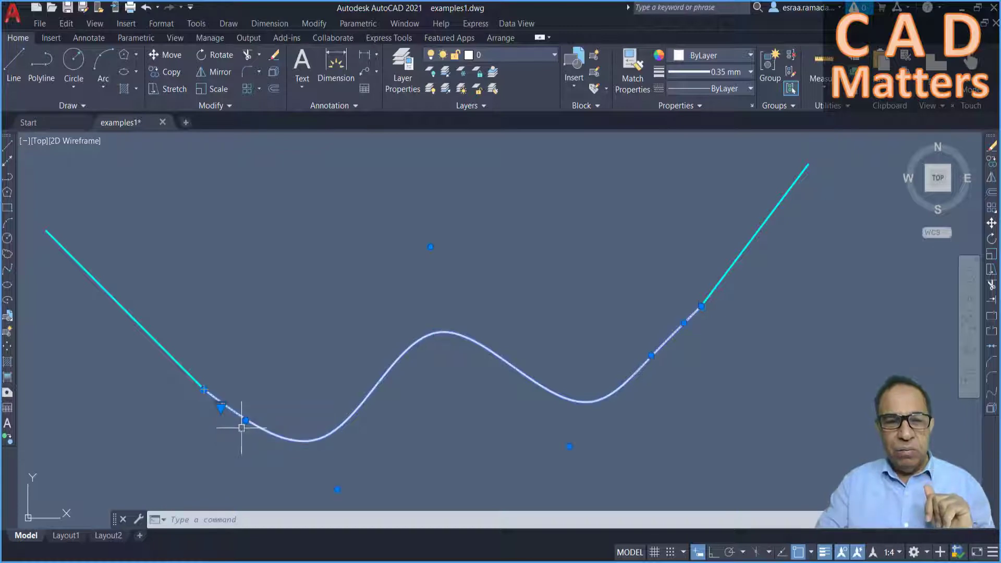
pyautogui.moveTo(221, 407)
pyautogui.click(431, 247)
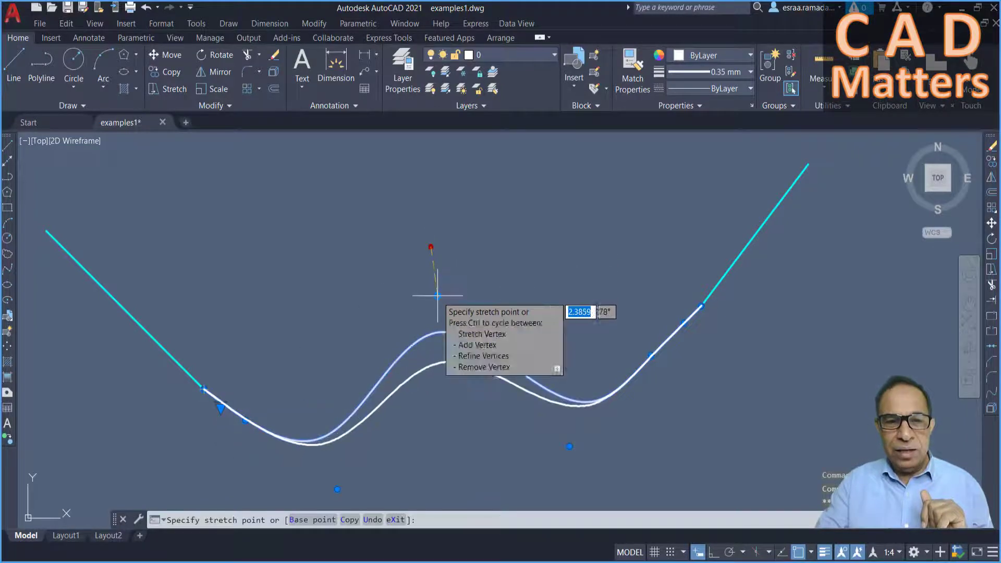
pyautogui.click(441, 227)
pyautogui.click(255, 417)
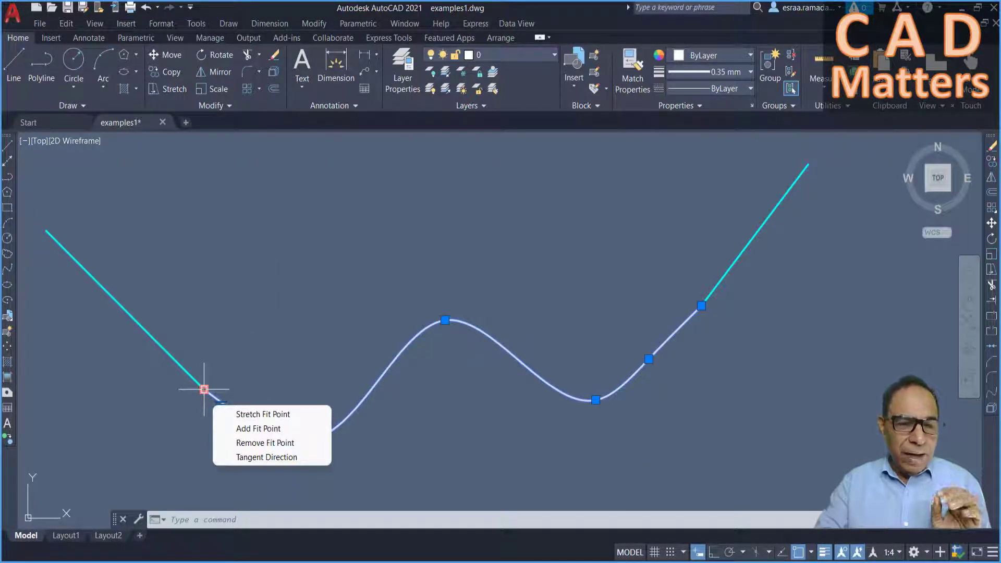
# - Align the spline's start tangent with the left cyan line, then begin setting its end tangent
pyautogui.click(263, 457)
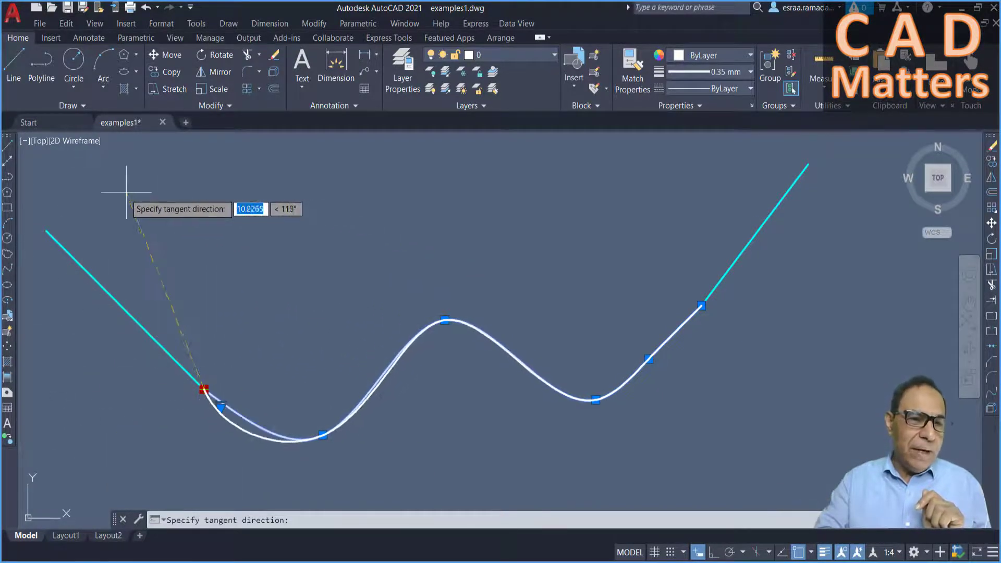
pyautogui.click(47, 230)
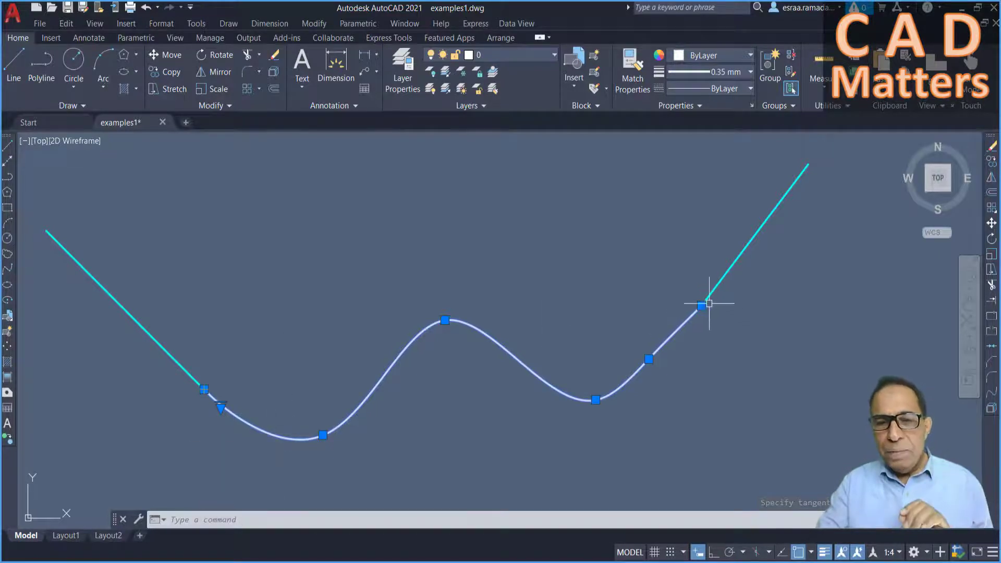
pyautogui.moveTo(702, 305)
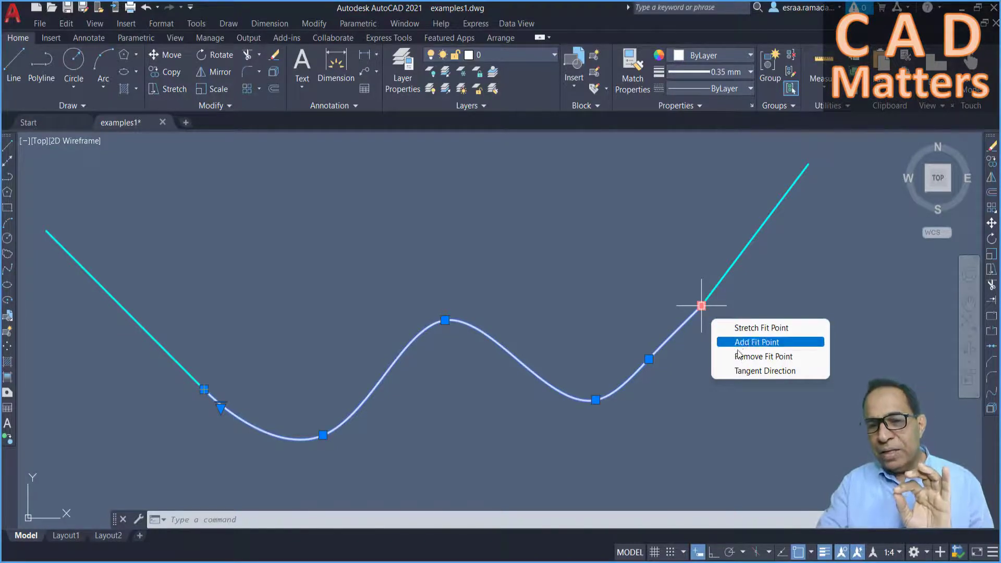
pyautogui.click(757, 374)
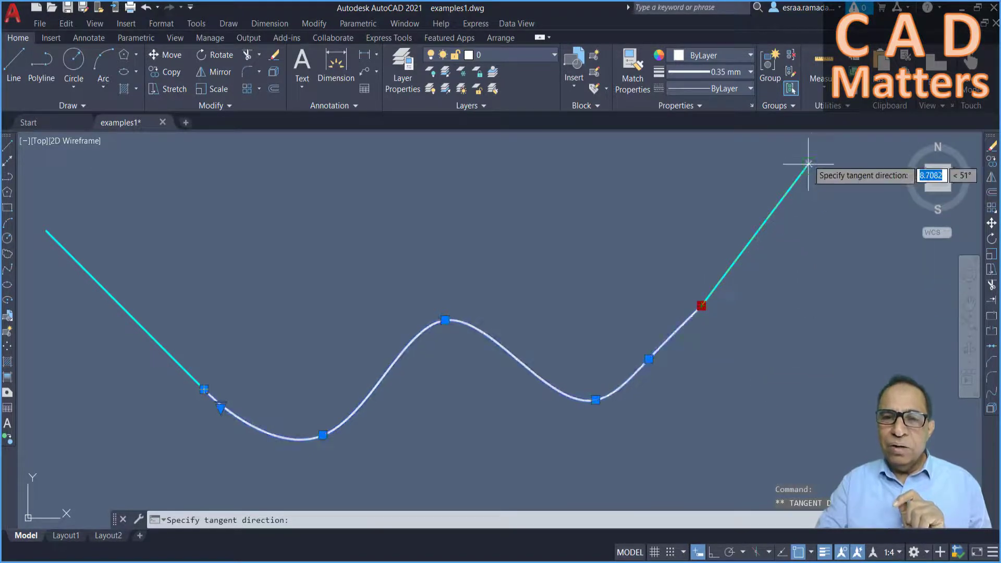